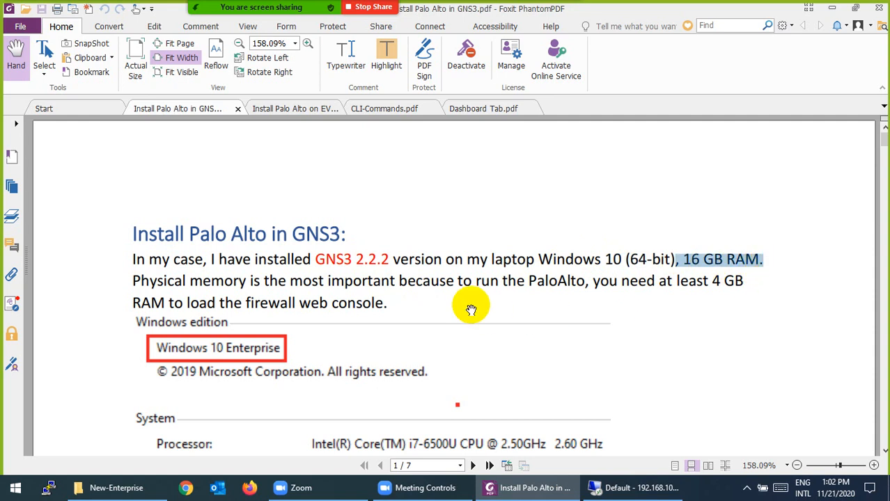
# Scroll the Palo Alto install guide from the Windows edition section to the page-2 security devices list.
pyautogui.scroll(-1, 469, 301)
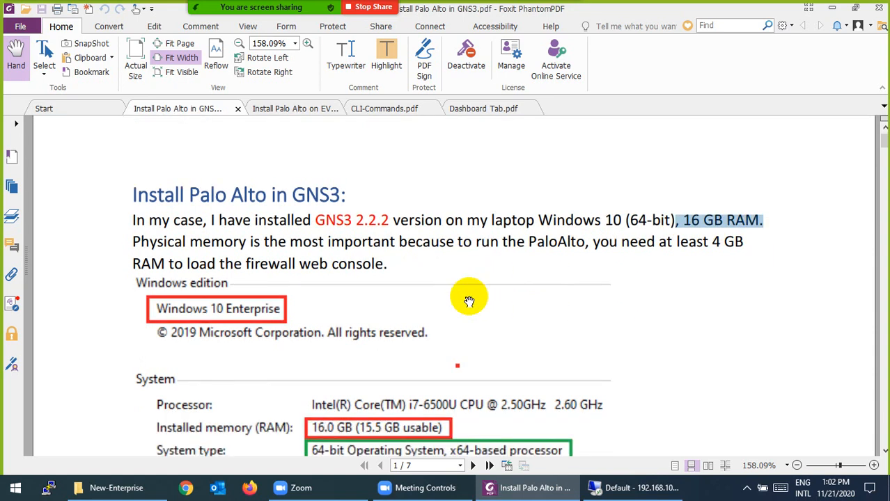
pyautogui.scroll(-5, 469, 302)
pyautogui.scroll(-3, 407, 293)
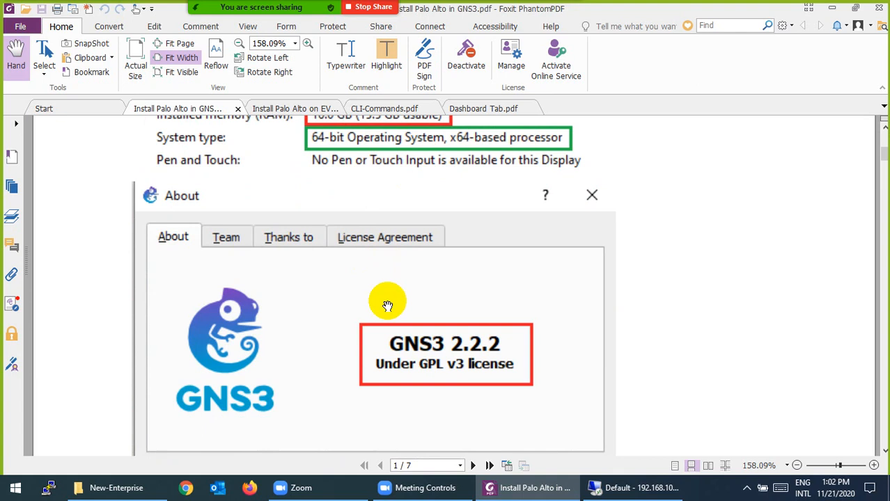
pyautogui.scroll(-4, 388, 306)
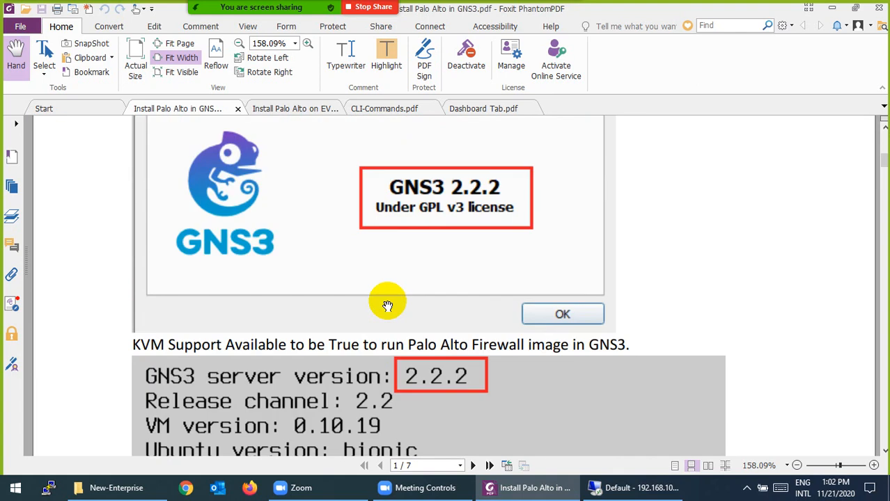
pyautogui.scroll(-4, 387, 306)
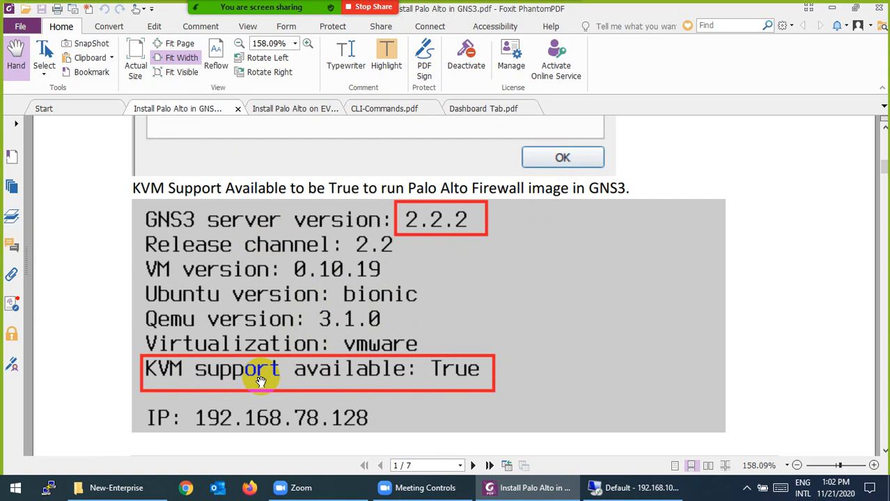
pyautogui.scroll(-10, 410, 350)
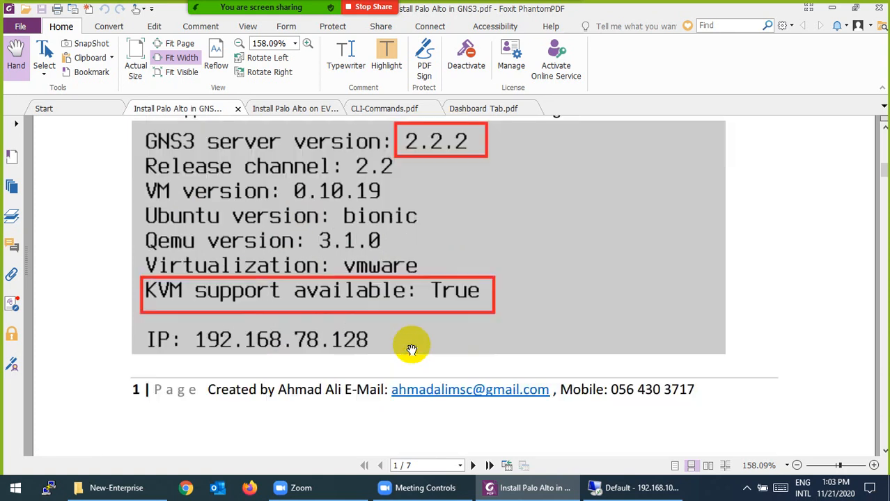
pyautogui.scroll(-5, 389, 349)
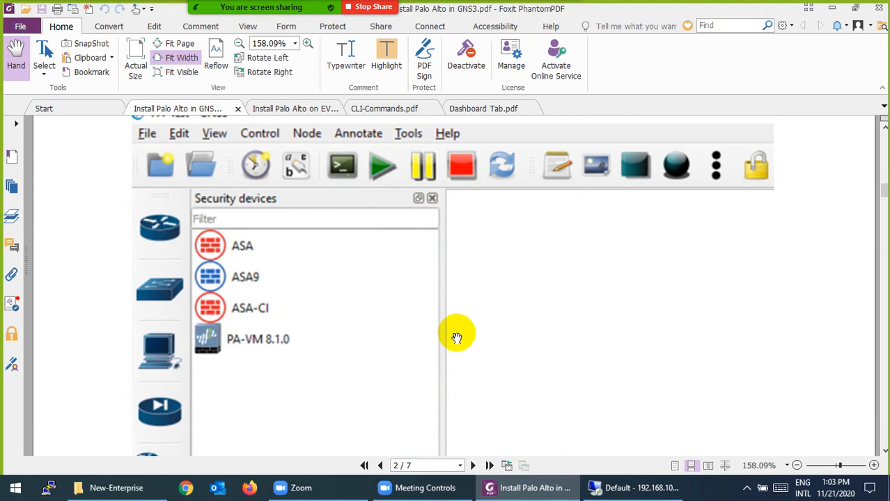
pyautogui.scroll(-3, 456, 337)
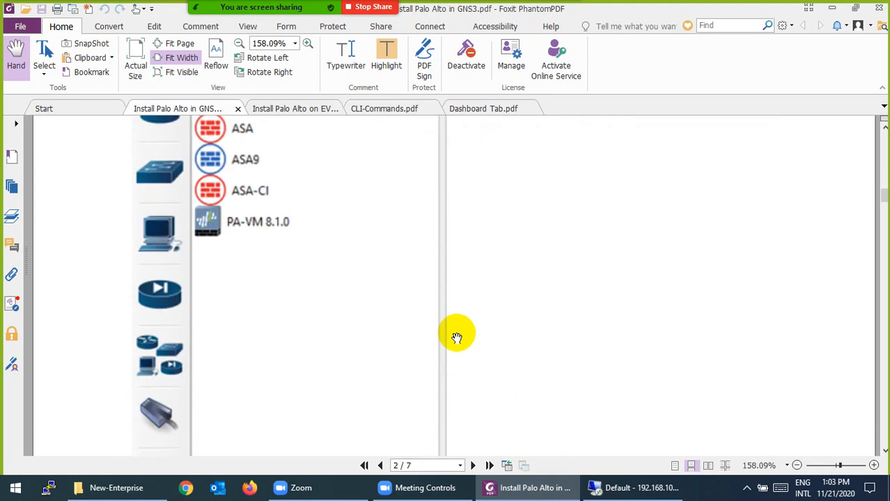
# Create the GNS3 project 'PA-', briefly reveal the VM console, then return to its empty canvas.
pyautogui.click(626, 489)
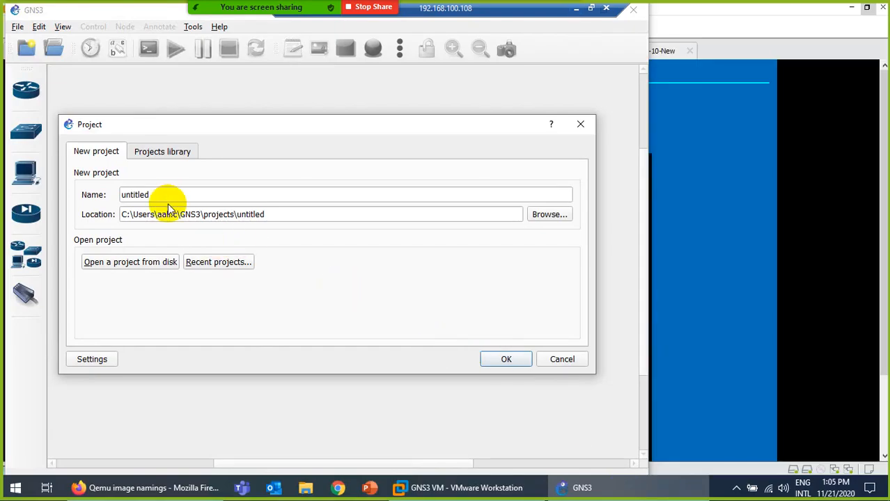
pyautogui.moveTo(167, 200); pyautogui.dragTo(87, 196)
pyautogui.write('PA-')
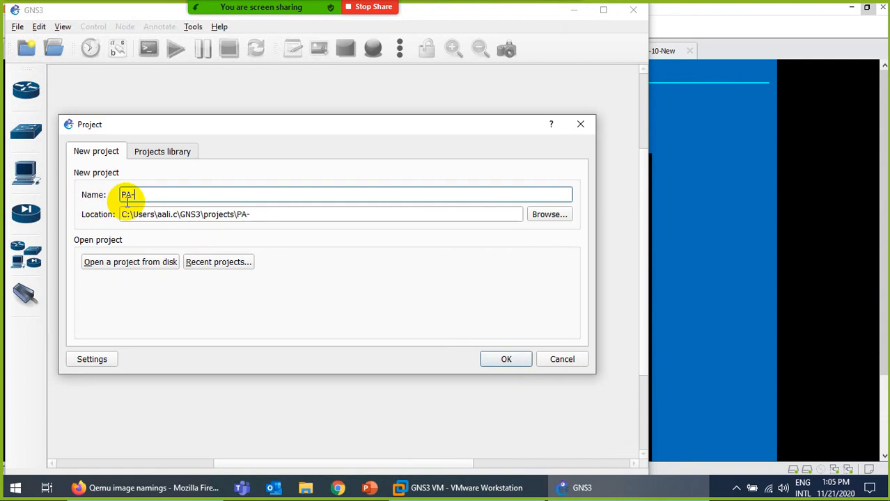
pyautogui.click(494, 357)
pyautogui.click(574, 11)
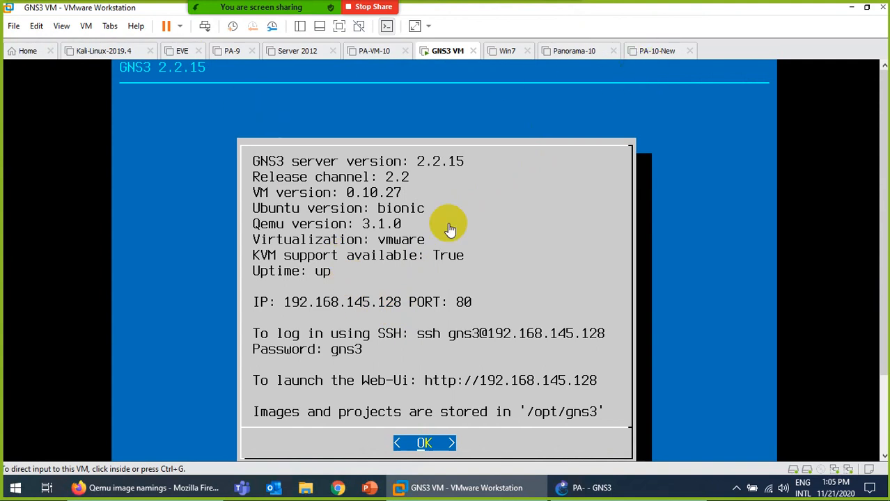
pyautogui.click(591, 487)
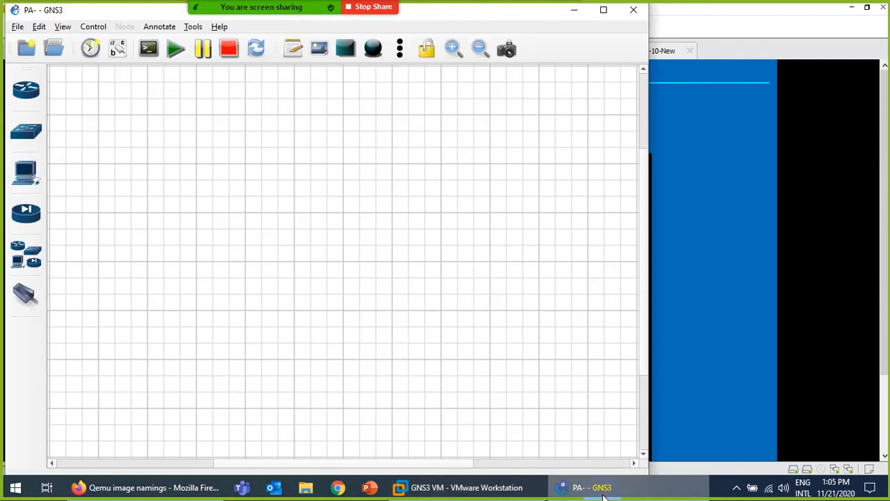
# Glance at the GNS3 VM console, then confirm client version 2.2.15 in Help > About.
pyautogui.click(603, 494)
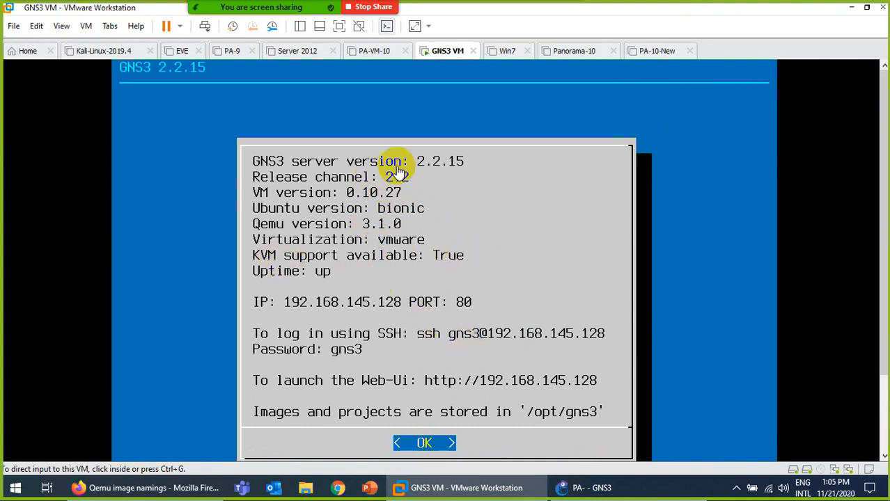
pyautogui.click(611, 487)
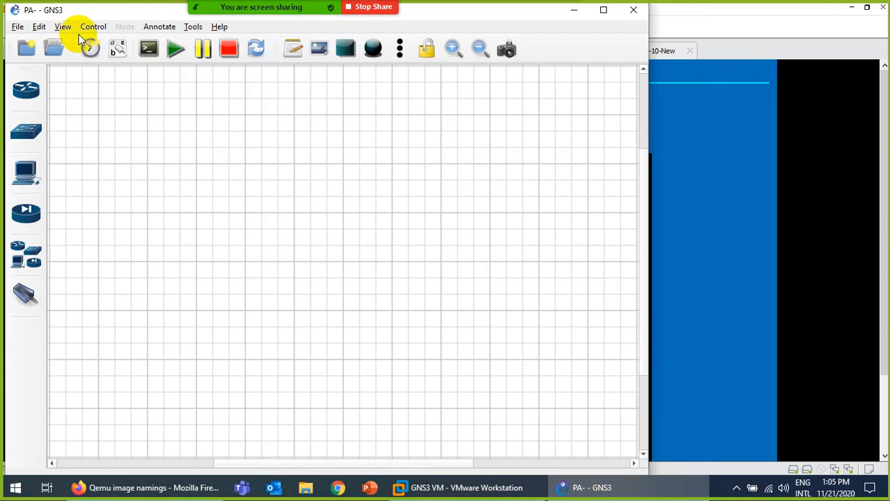
pyautogui.click(217, 27)
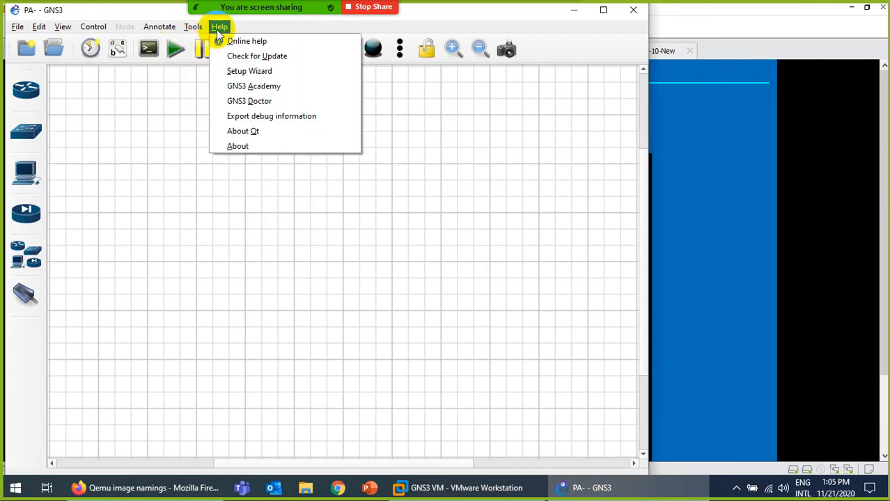
pyautogui.click(233, 145)
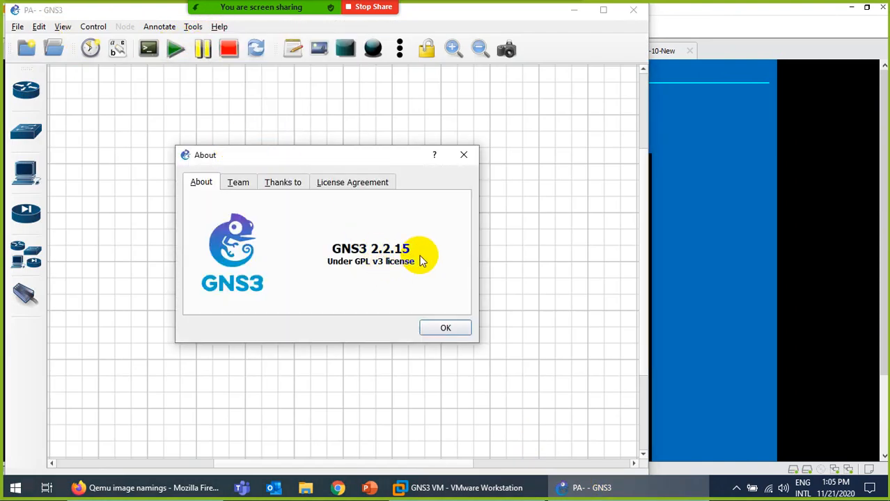
pyautogui.click(444, 327)
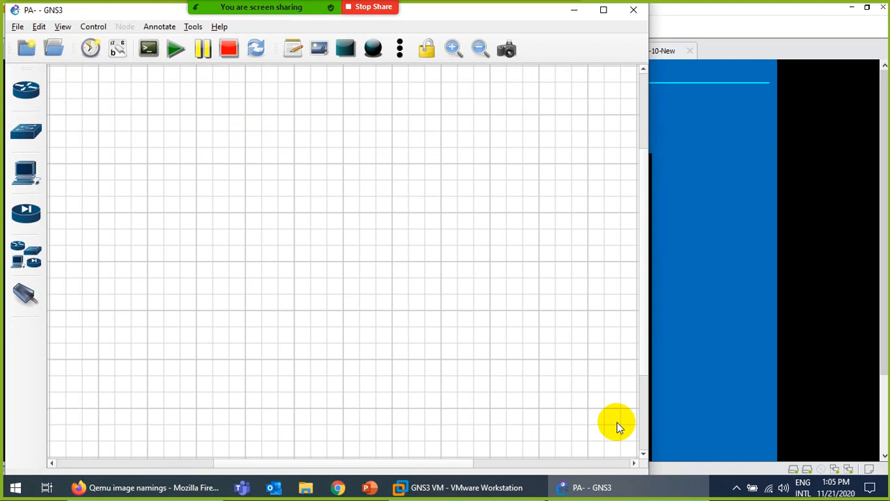
# Compare with the VM console's 2.2.15 server details and open the GNS3 VM's settings.
pyautogui.click(615, 496)
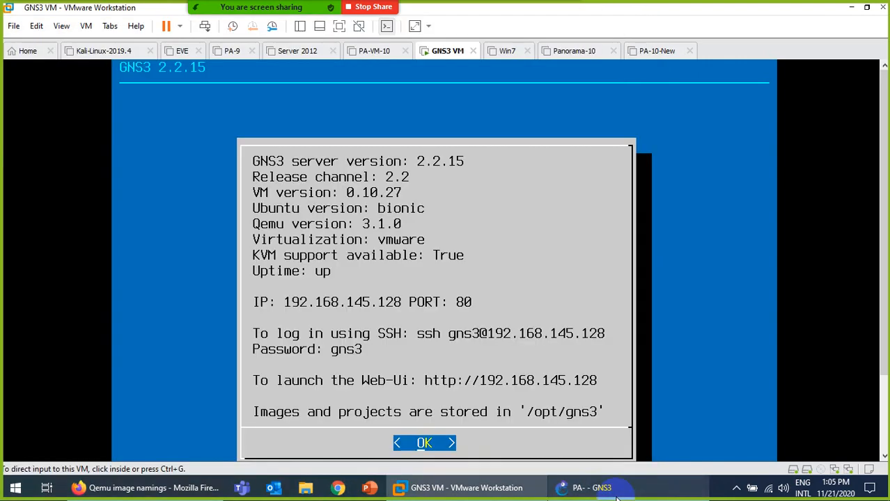
pyautogui.click(616, 496)
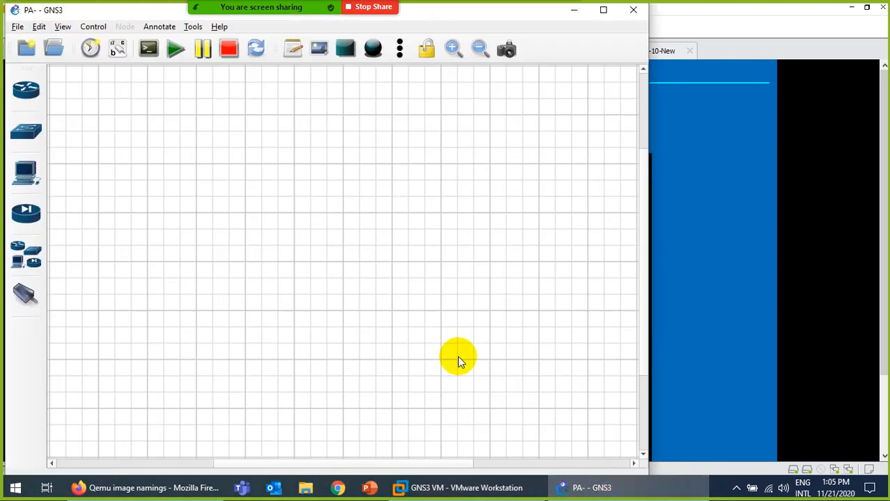
pyautogui.click(612, 487)
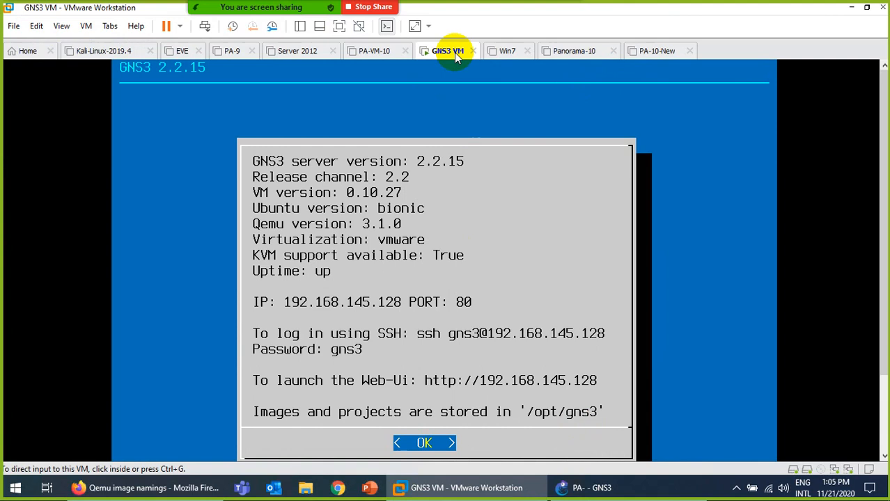
pyautogui.rightClick(454, 52)
pyautogui.click(488, 242)
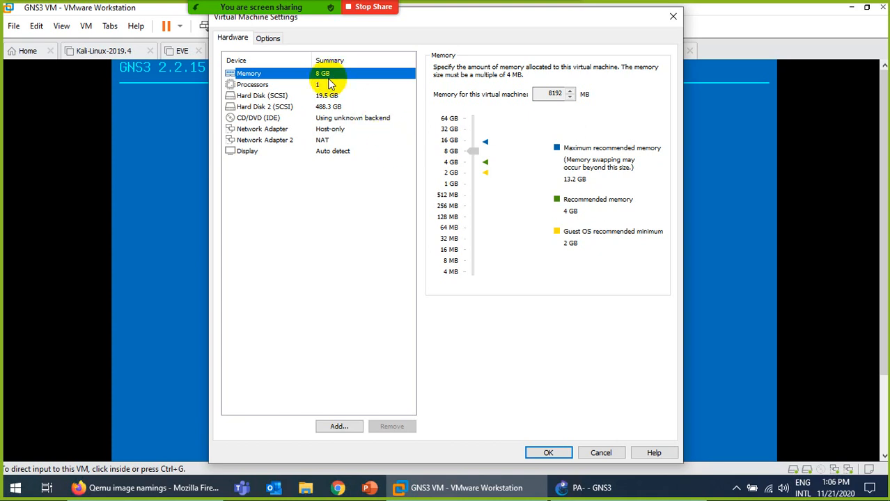
pyautogui.click(598, 452)
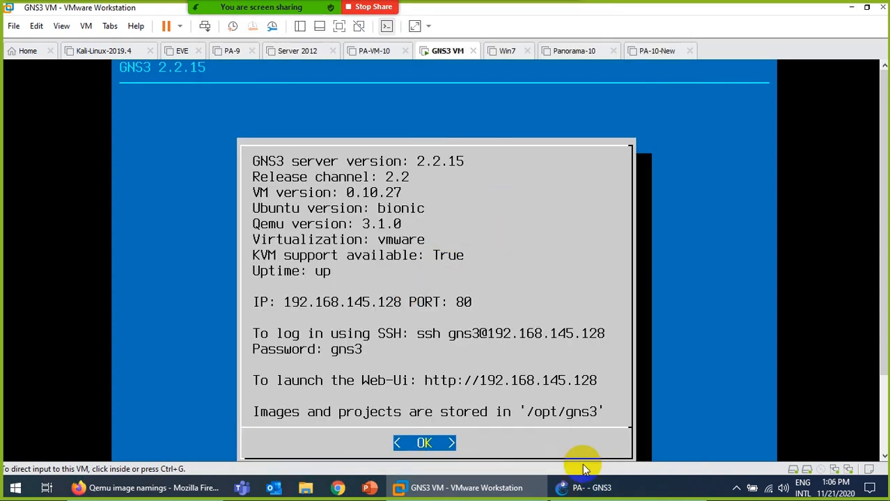
pyautogui.click(577, 485)
# Maximize GNS3 and start a new template from the Security devices list, installing from the server.
pyautogui.click(603, 11)
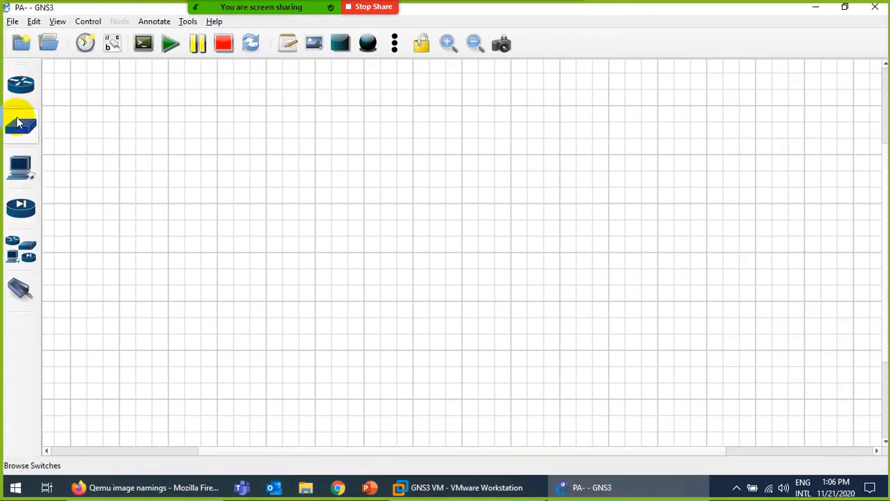
pyautogui.click(21, 208)
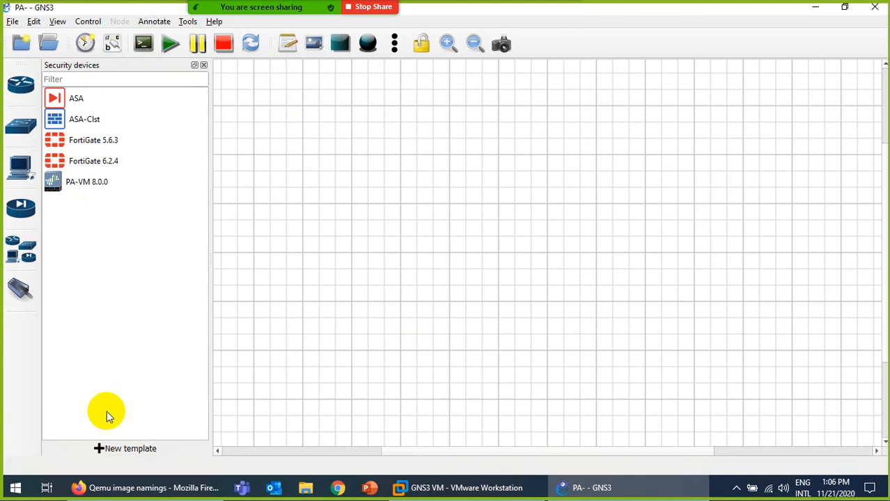
pyautogui.click(134, 450)
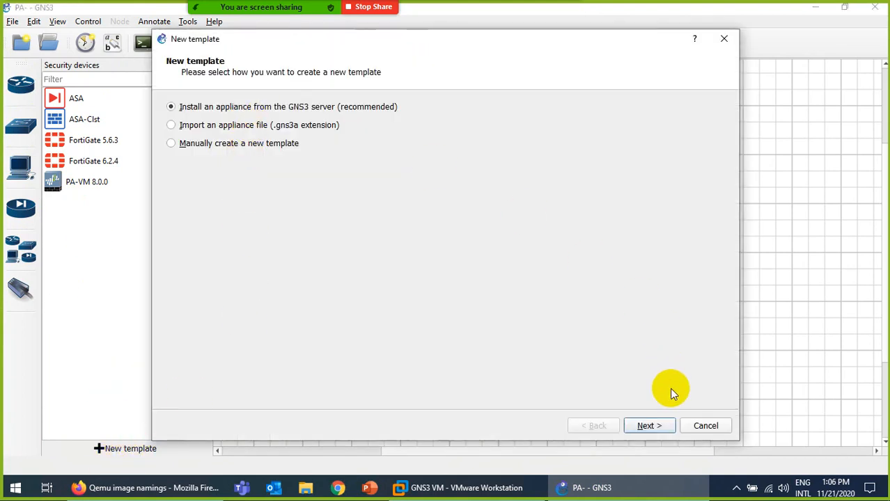
pyautogui.click(648, 425)
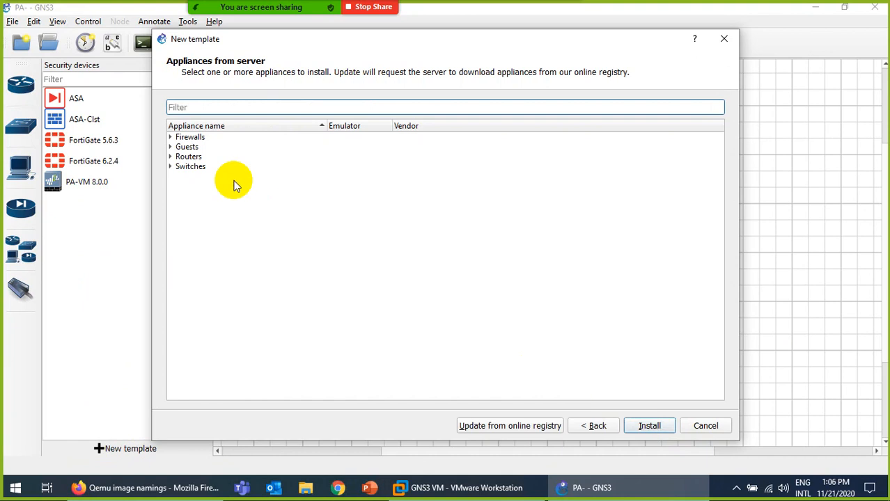
# Filter appliances by 'pa' and begin installing the PA-VM firewall under Firewalls.
pyautogui.click(173, 138)
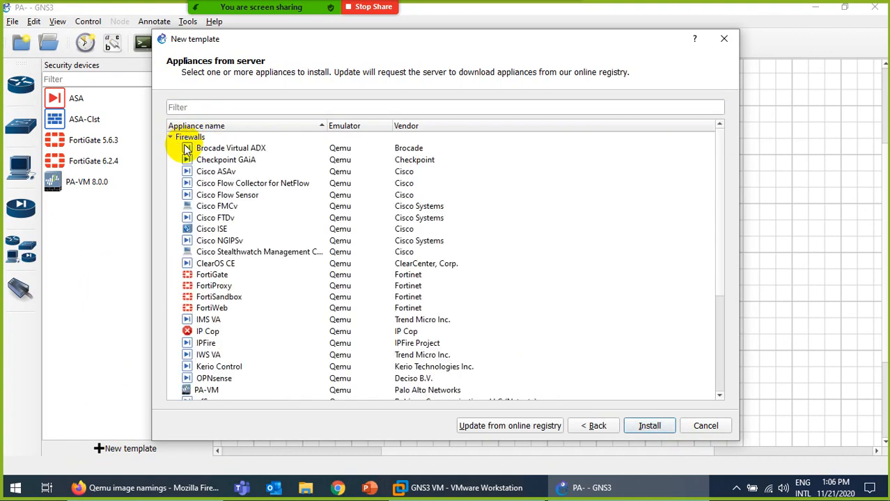
pyautogui.click(209, 107)
pyautogui.write('pa')
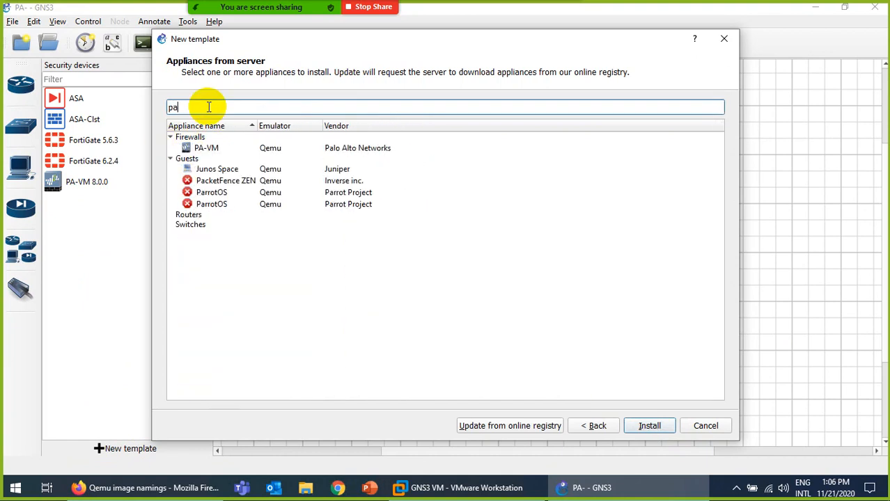
pyautogui.click(208, 149)
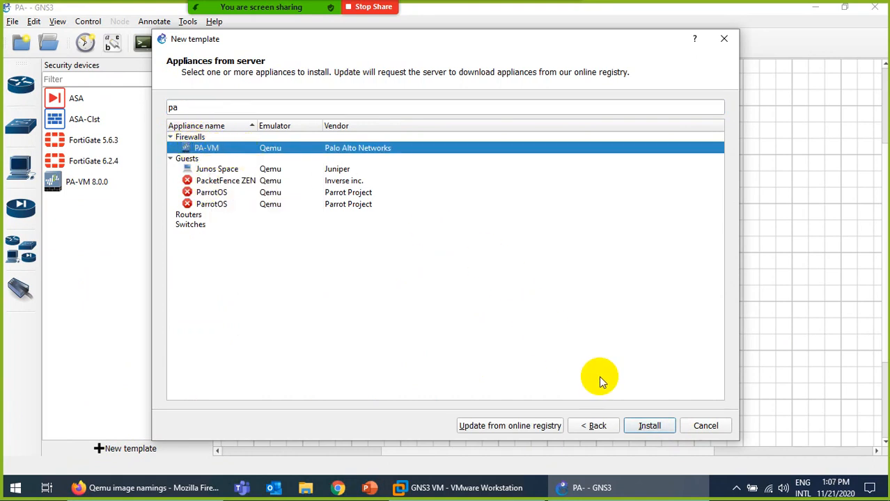
pyautogui.click(652, 427)
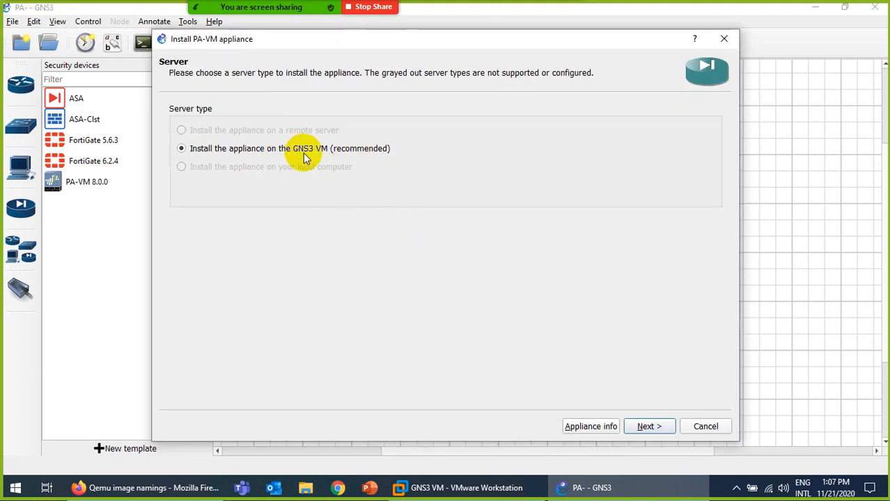
# Advance the PA-VM wizard past server type and Qemu binary to Required files, then open File Explorer.
pyautogui.click(457, 489)
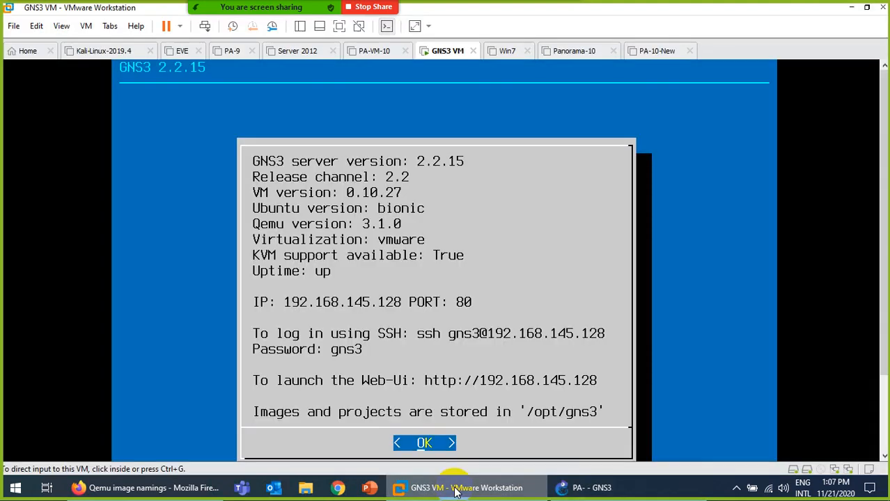
pyautogui.click(457, 490)
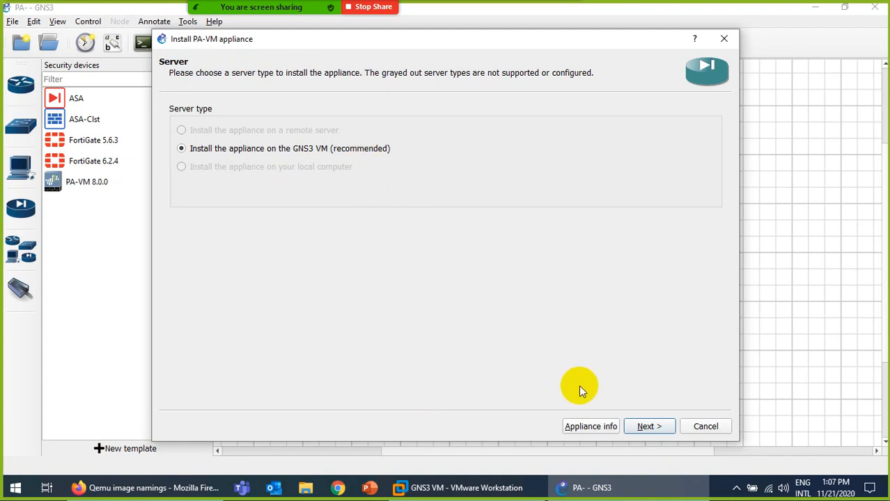
pyautogui.click(647, 425)
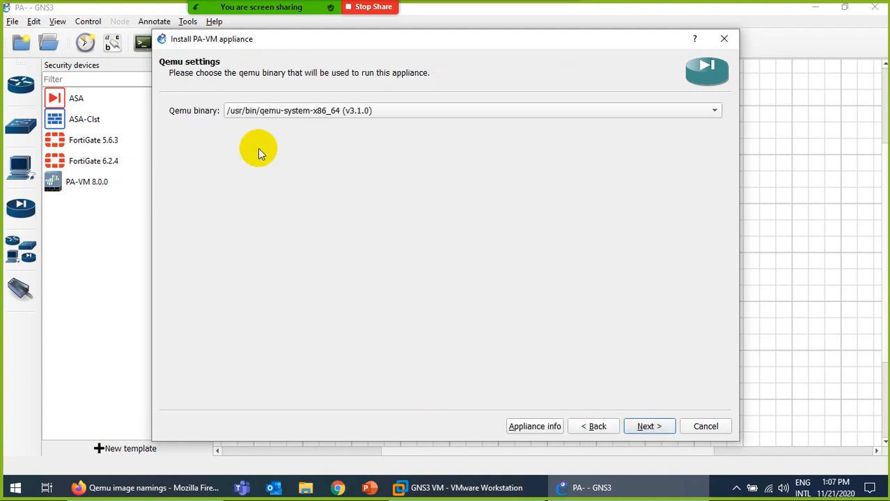
pyautogui.click(645, 427)
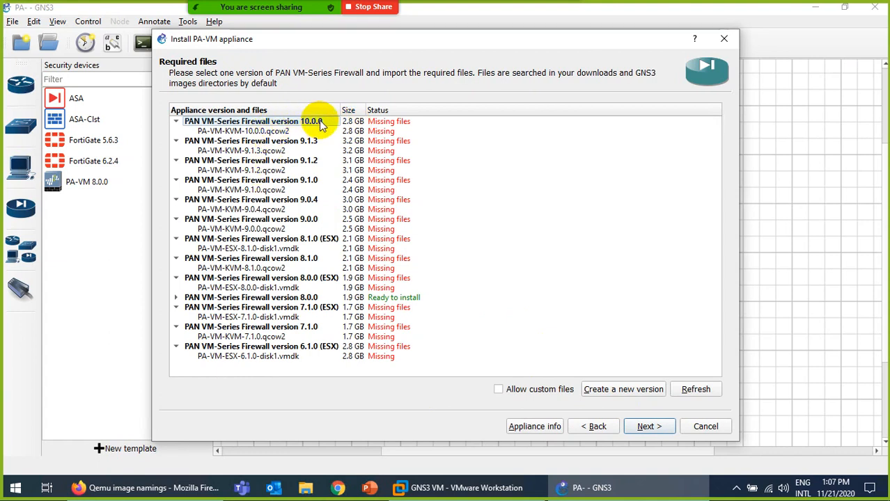
pyautogui.click(303, 488)
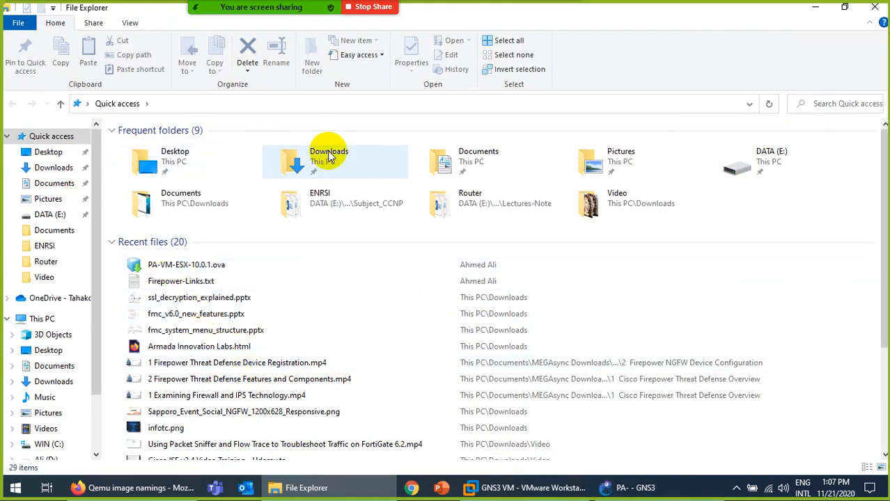
# Locate PA-VM-KVM-10.0.1.qcow2 in the home folder, then select the 10.0.0 qcow2 row in GNS3.
pyautogui.click(875, 7)
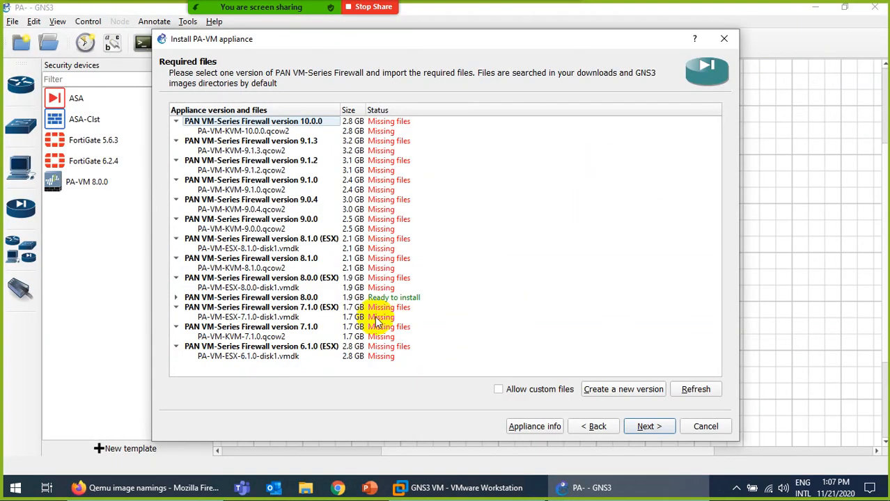
pyautogui.press('super+d')
pyautogui.doubleClick(32, 27)
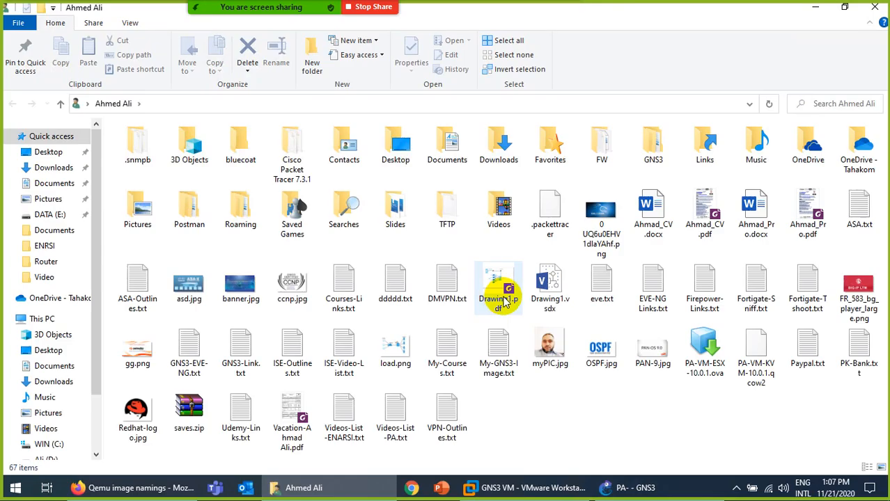
pyautogui.click(770, 373)
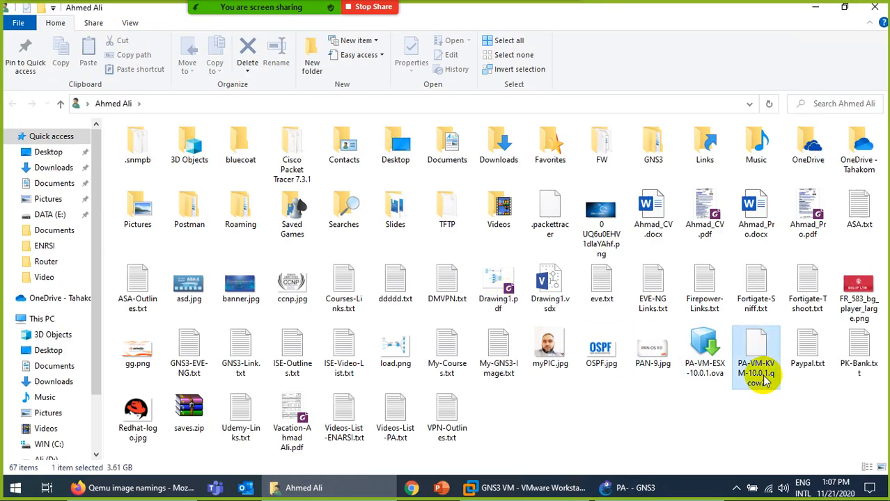
pyautogui.press('F2')
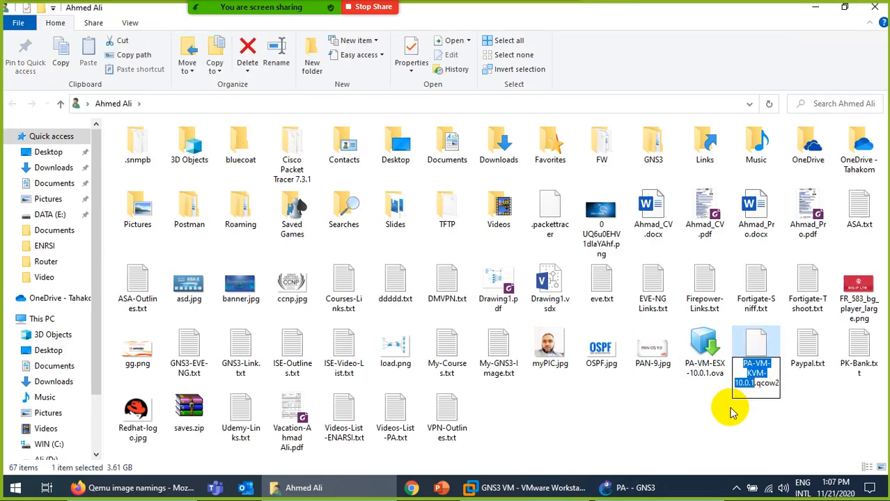
pyautogui.click(616, 487)
pyautogui.click(280, 131)
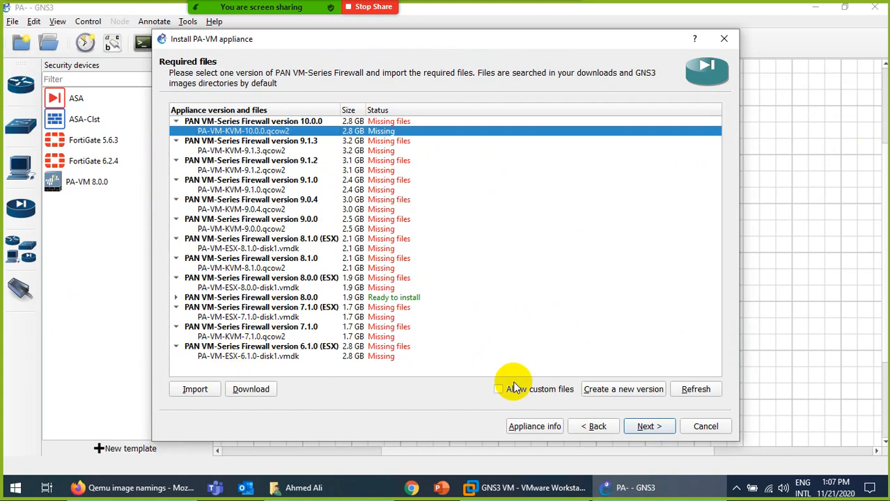
# Create a new appliance version named 10.0.1 from the 10.0.0 entry.
pyautogui.click(618, 394)
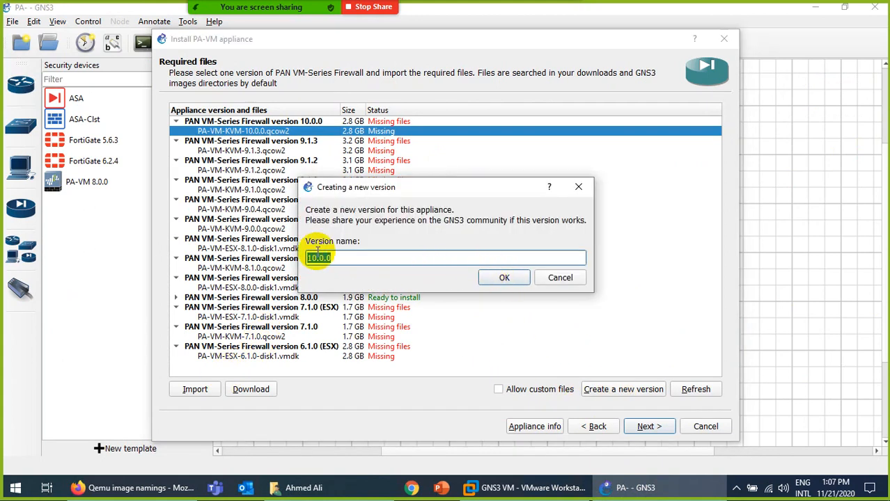
pyautogui.click(371, 268)
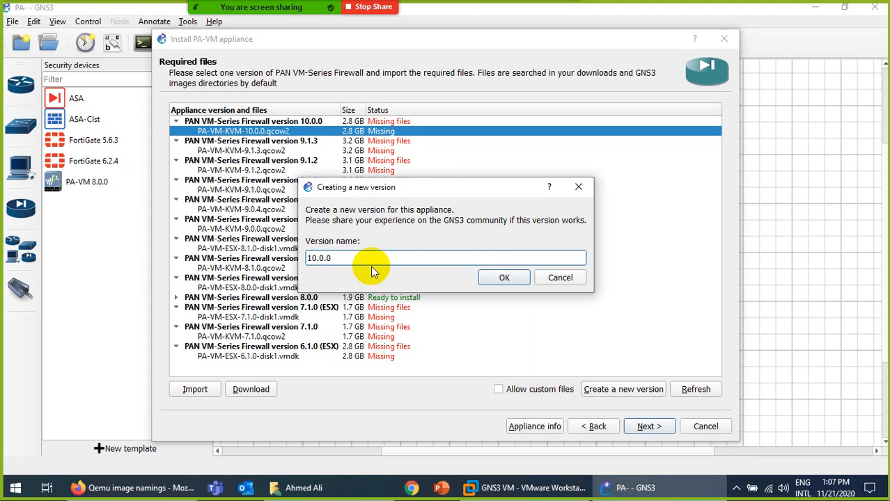
pyautogui.press('BackSpace')
pyautogui.write('1')
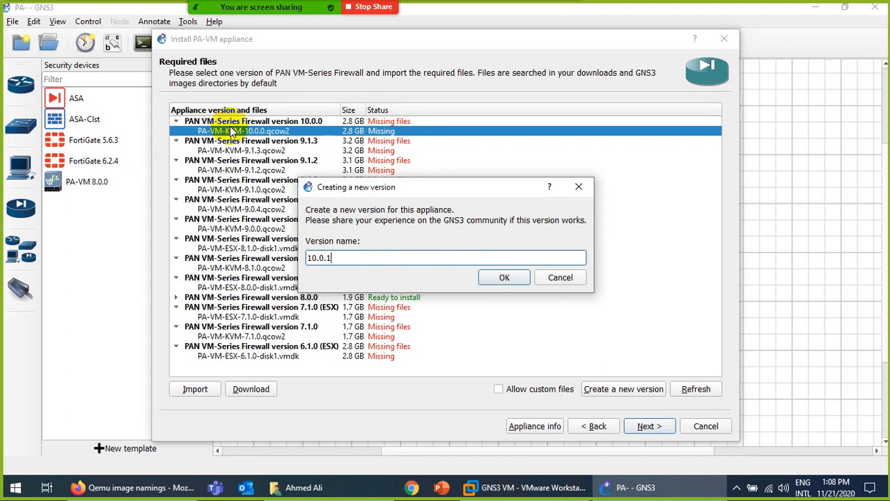
pyautogui.click(504, 278)
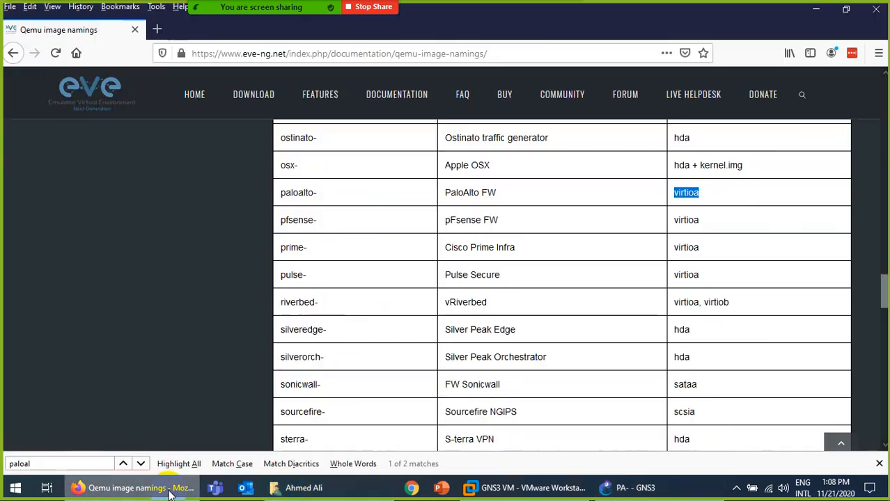
# Set version 10.0.1's disk image filename to PA-VM-KVM-10.0.1.qcow2 and confirm it.
pyautogui.click(169, 489)
pyautogui.click(169, 489)
pyautogui.click(327, 492)
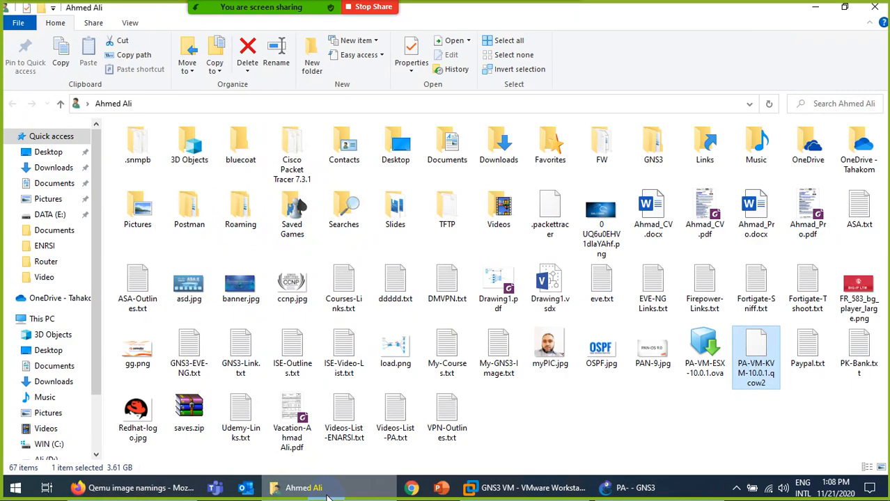
pyautogui.click(327, 492)
pyautogui.click(437, 261)
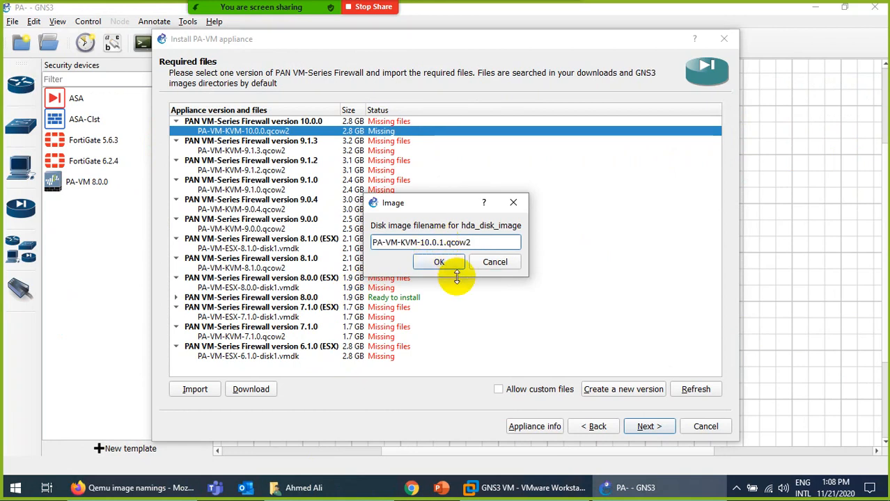
pyautogui.click(434, 259)
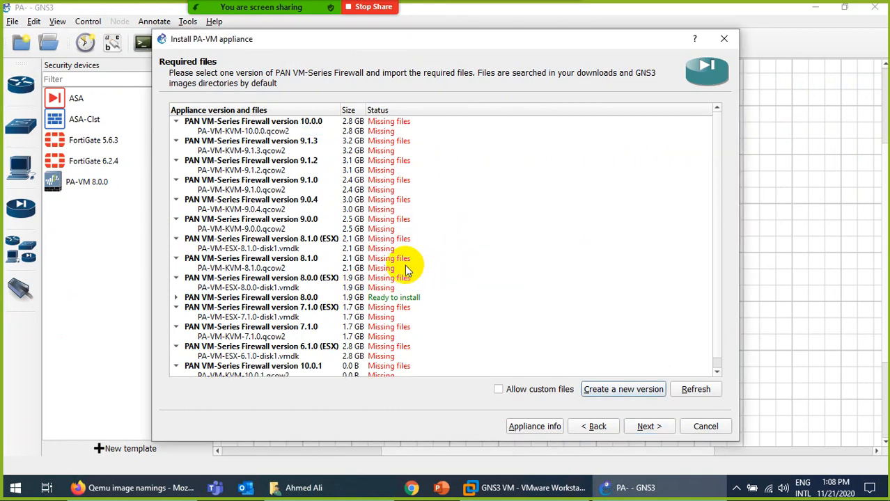
# Select version 10.0.1's PA-VM-KVM-10.0.1.qcow2 file row and start importing it.
pyautogui.scroll(-1, 351, 278)
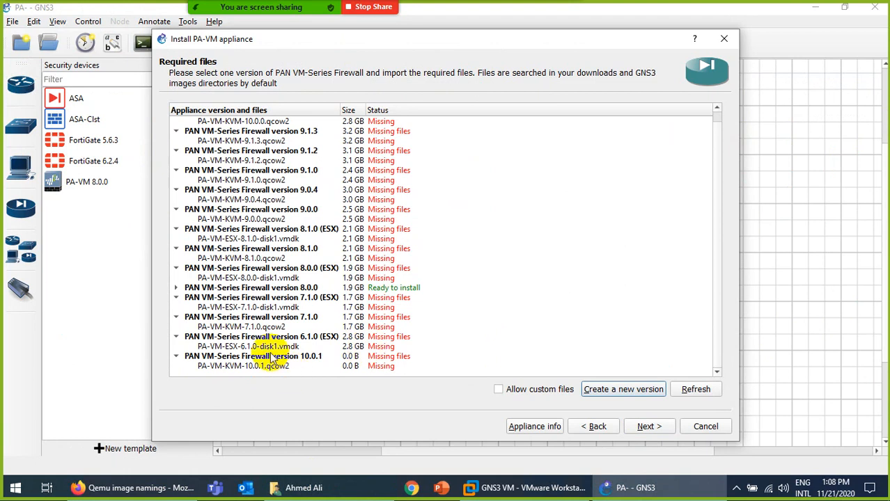
pyautogui.click(247, 357)
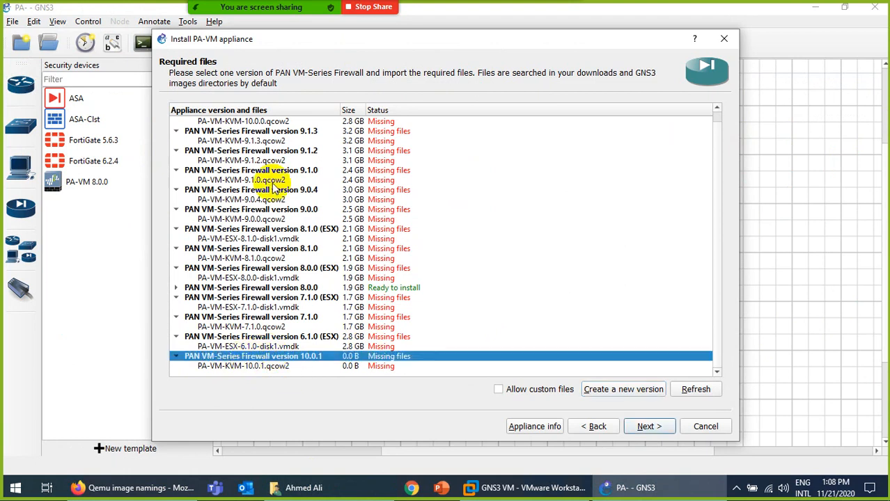
pyautogui.scroll(1, 272, 170)
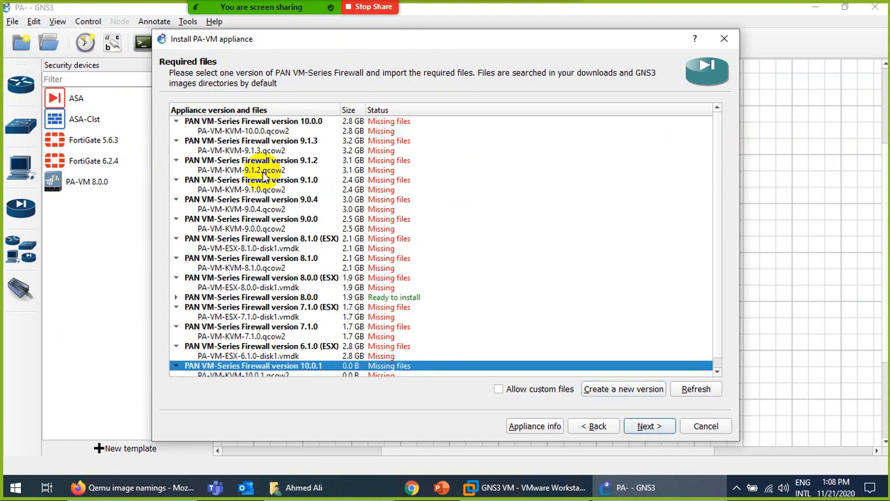
pyautogui.scroll(-1, 266, 176)
pyautogui.scroll(1, 312, 268)
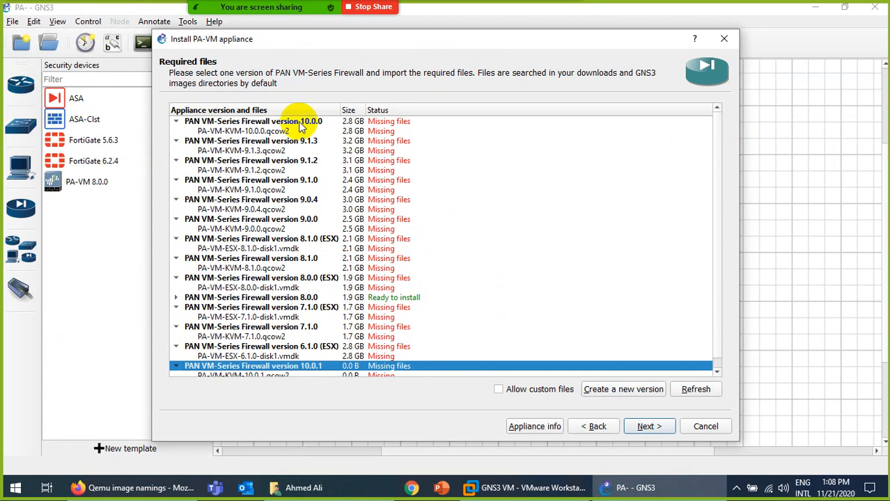
pyautogui.scroll(-1, 292, 198)
pyautogui.scroll(1, 285, 146)
pyautogui.scroll(-1, 317, 317)
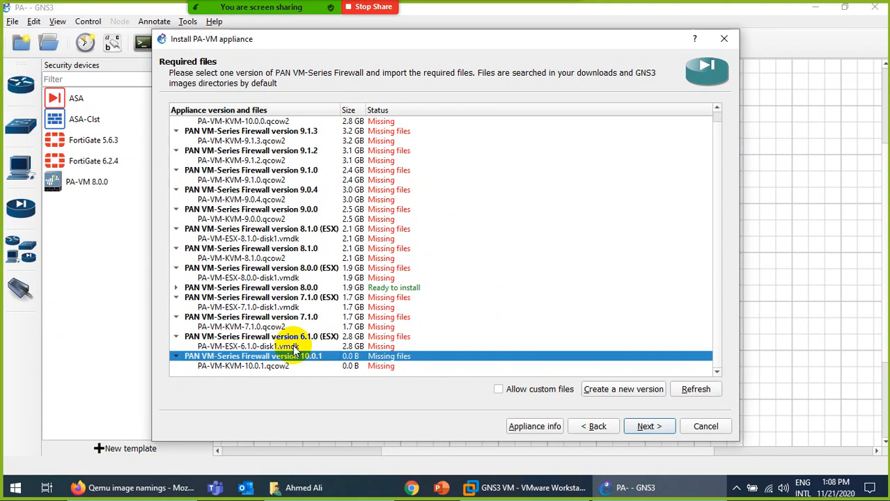
pyautogui.click(254, 369)
pyautogui.click(192, 389)
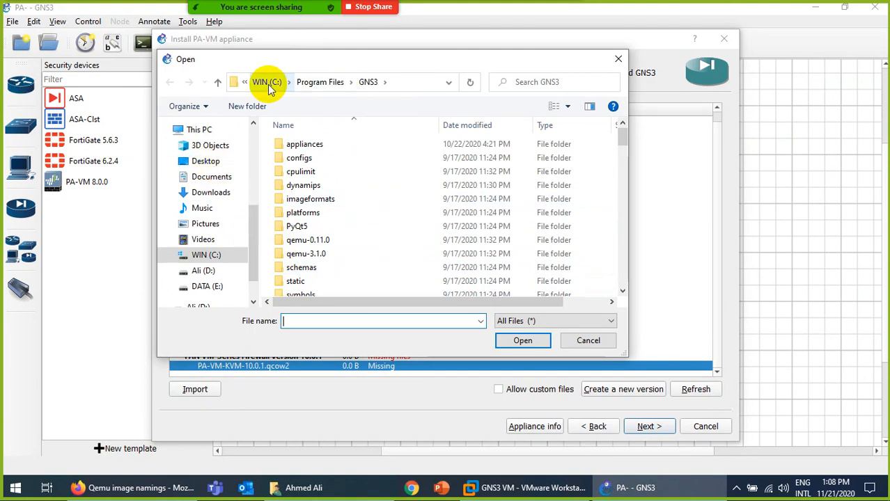
# Browse from This PC through C: and Users into the user's profile folder.
pyautogui.scroll(1, 215, 191)
pyautogui.scroll(3, 223, 186)
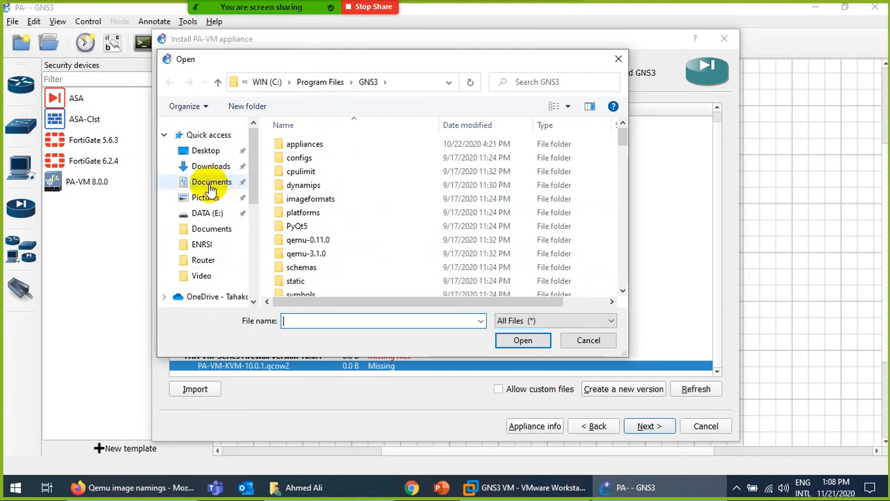
pyautogui.scroll(-1, 217, 236)
pyautogui.scroll(-2, 217, 256)
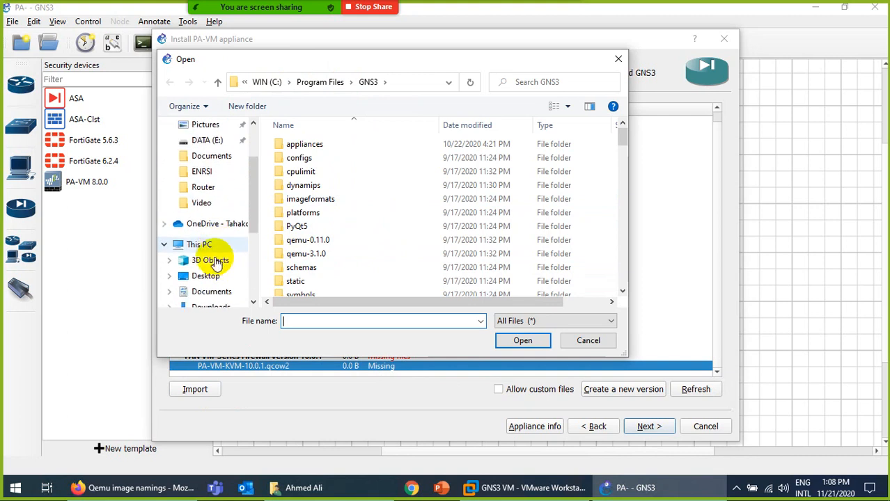
pyautogui.click(209, 244)
pyautogui.doubleClick(314, 289)
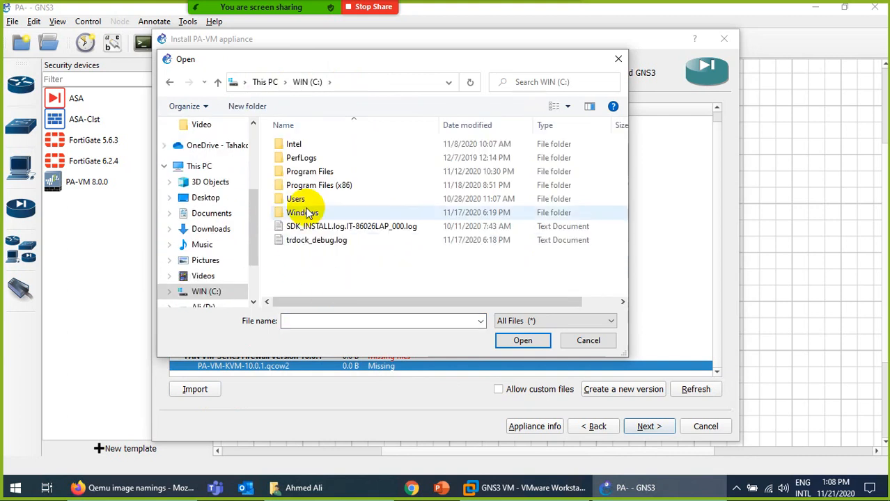
pyautogui.doubleClick(296, 200)
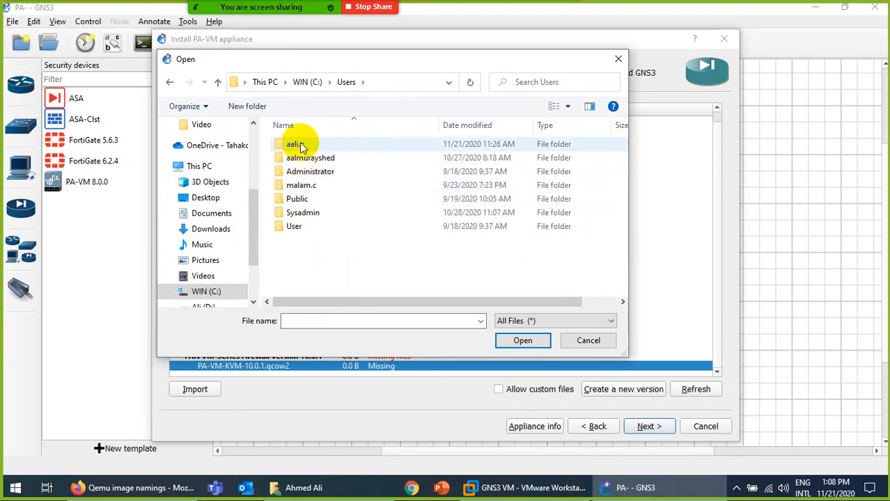
pyautogui.doubleClick(296, 144)
# Select PA-VM-KVM-10.0.1.qcow2 and open it as the image for version 10.0.1.
pyautogui.scroll(-10, 431, 243)
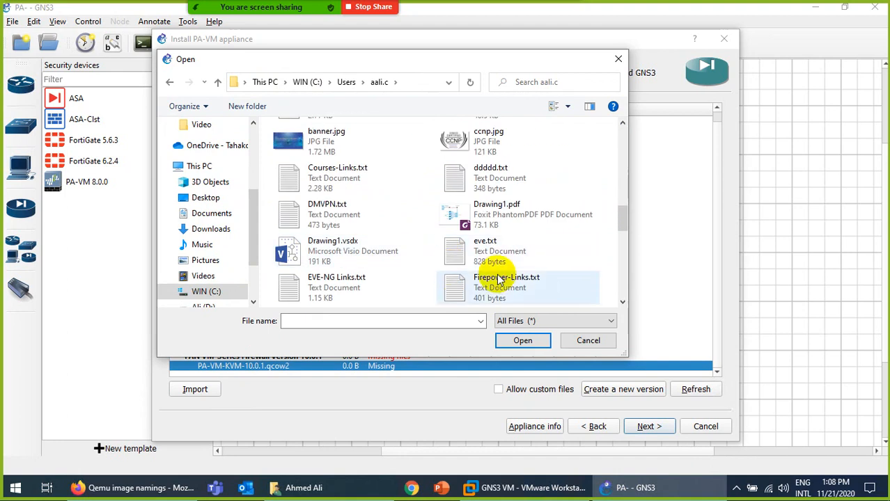
pyautogui.scroll(-15, 506, 240)
pyautogui.scroll(-2, 515, 257)
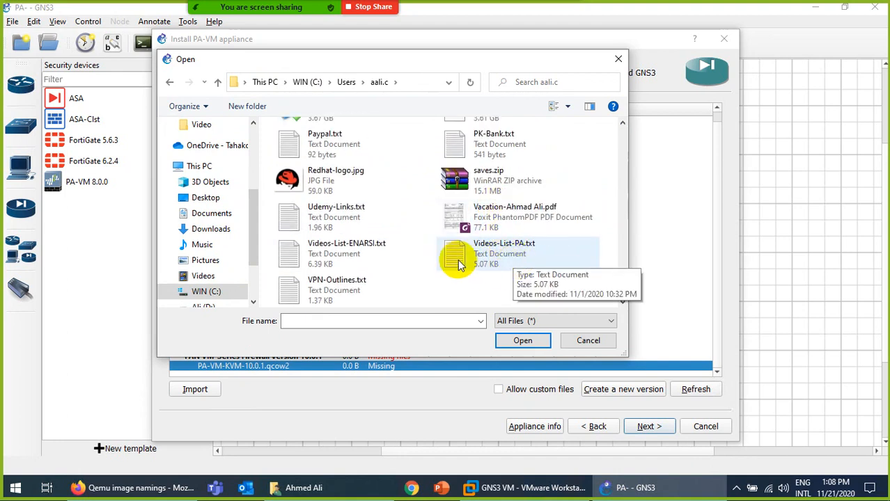
pyautogui.scroll(4, 422, 224)
pyautogui.scroll(3, 465, 221)
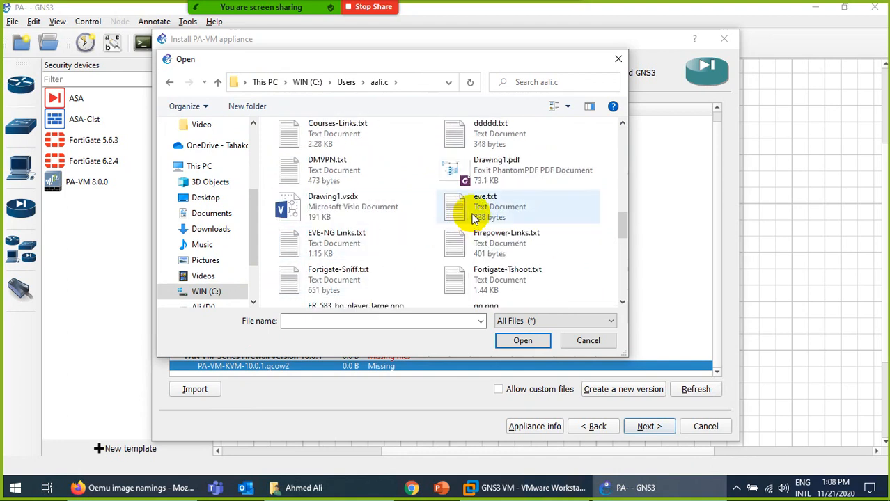
pyautogui.scroll(5, 468, 221)
pyautogui.scroll(-5, 480, 205)
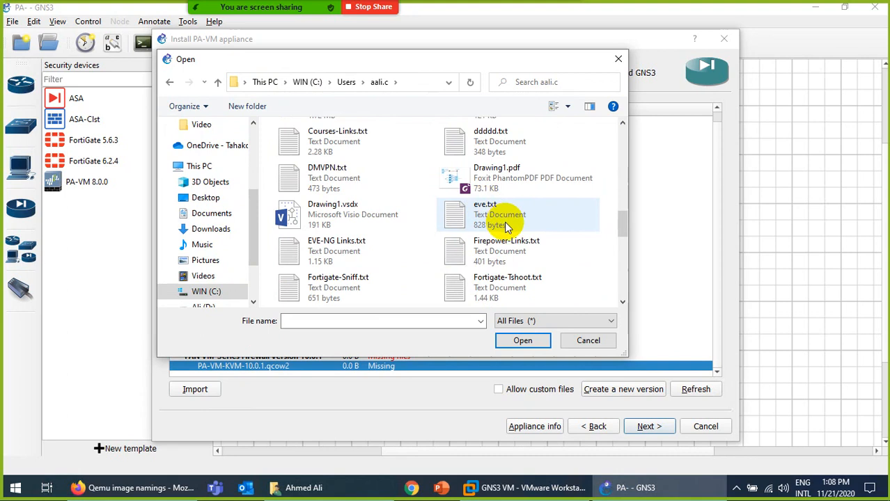
pyautogui.scroll(-10, 506, 224)
pyautogui.scroll(6, 529, 216)
pyautogui.scroll(-3, 542, 237)
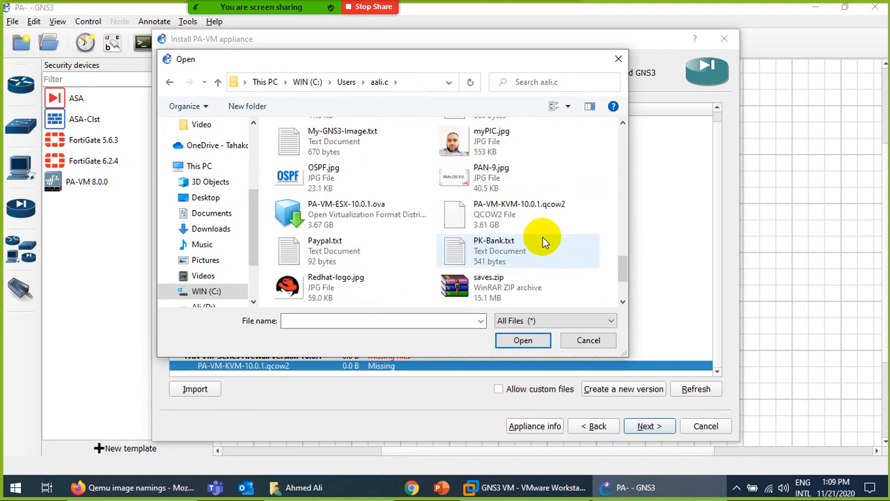
pyautogui.click(528, 217)
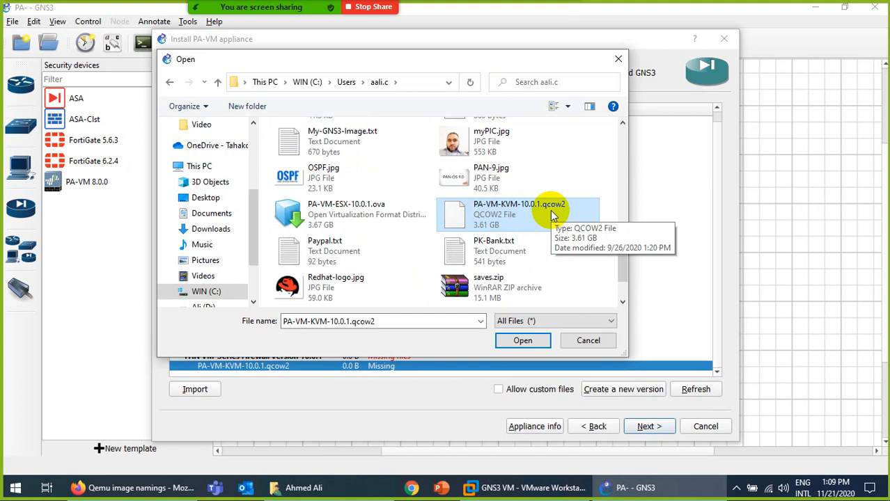
pyautogui.click(523, 339)
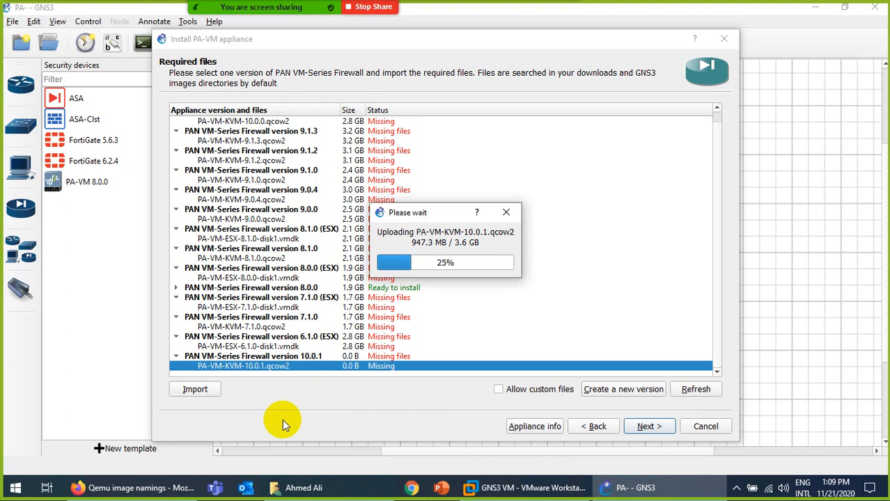
# Switch to the GNS3 VM in VMware Workstation while the image upload runs.
pyautogui.click(493, 491)
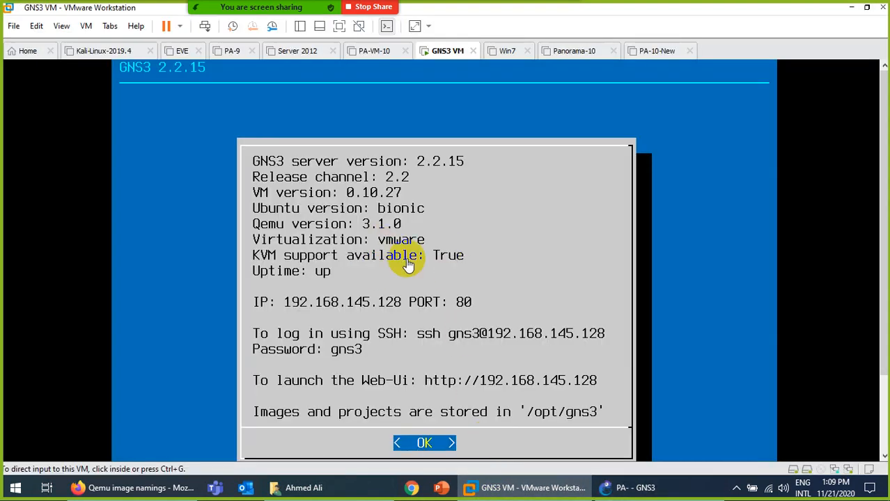
# Minimize VMware to bring GNS3 forward, where the PA-VM-KVM-10.0.1.qcow2 upload is at 90%.
pyautogui.click(503, 487)
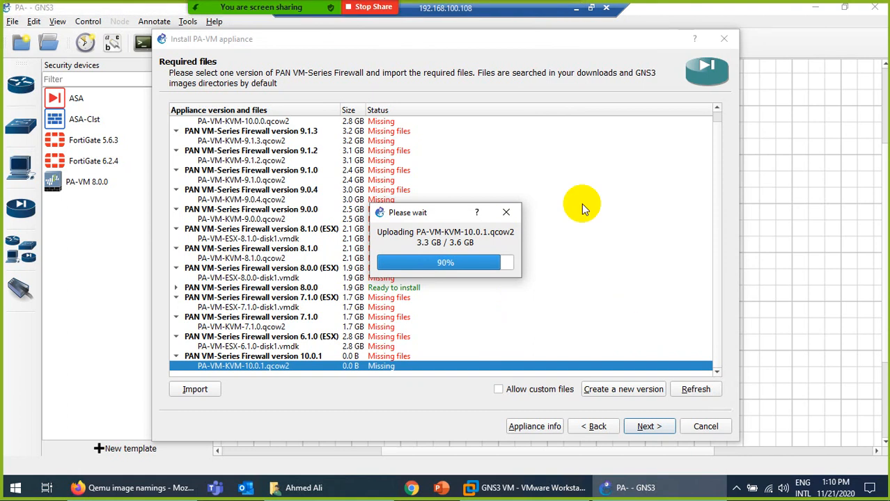
# Reposition the remote desktop window and return it to full screen.
pyautogui.doubleClick(525, 11)
pyautogui.moveTo(685, 29); pyautogui.dragTo(600, 40)
pyautogui.doubleClick(600, 39)
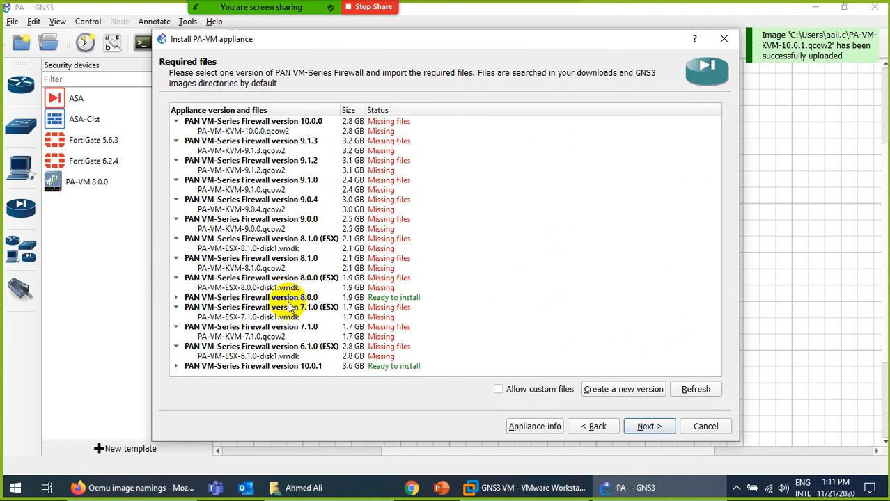
# Select the ready PAN VM-Series Firewall version 10.0.1 and confirm installing it.
pyautogui.click(302, 356)
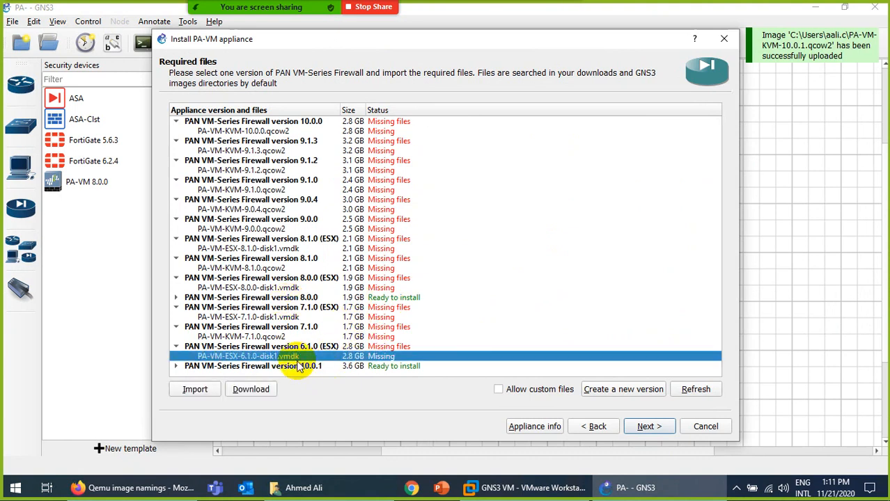
pyautogui.click(338, 367)
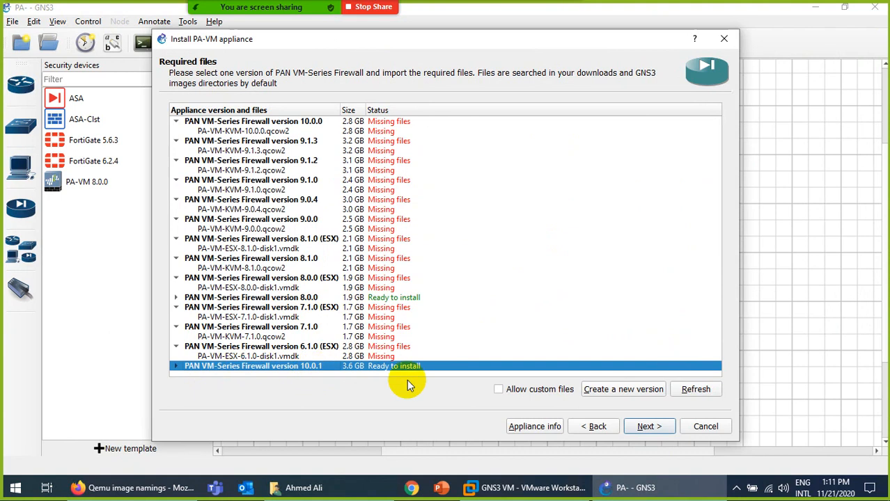
pyautogui.click(644, 426)
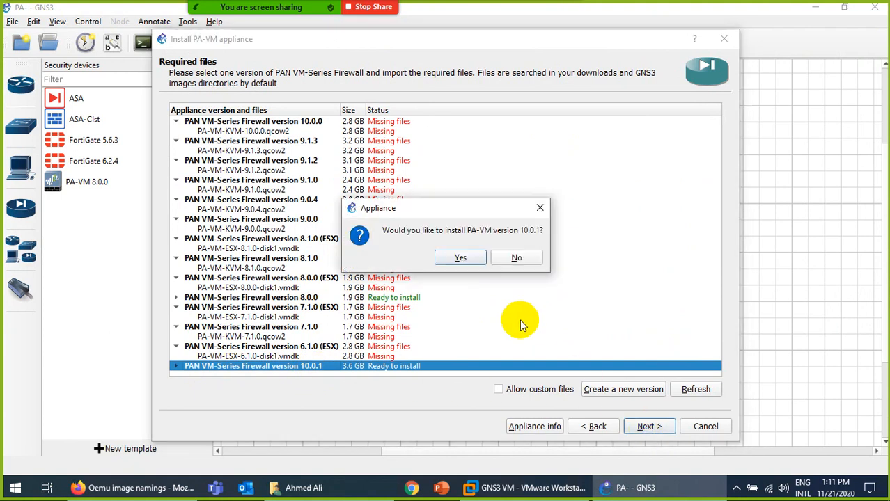
pyautogui.click(459, 257)
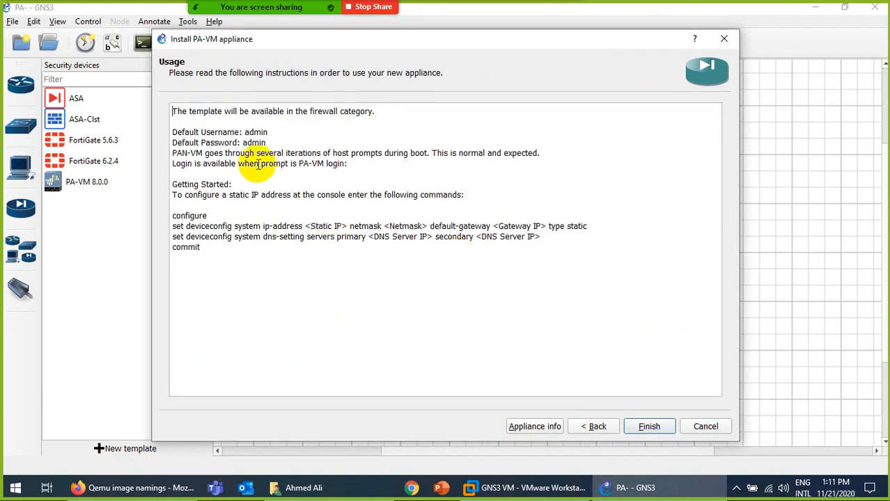
pyautogui.moveTo(243, 132); pyautogui.dragTo(267, 143)
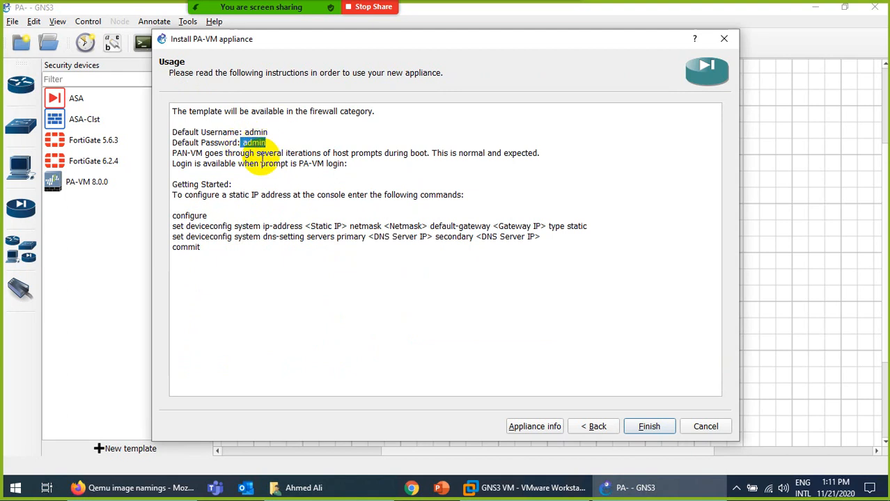
pyautogui.click(178, 228)
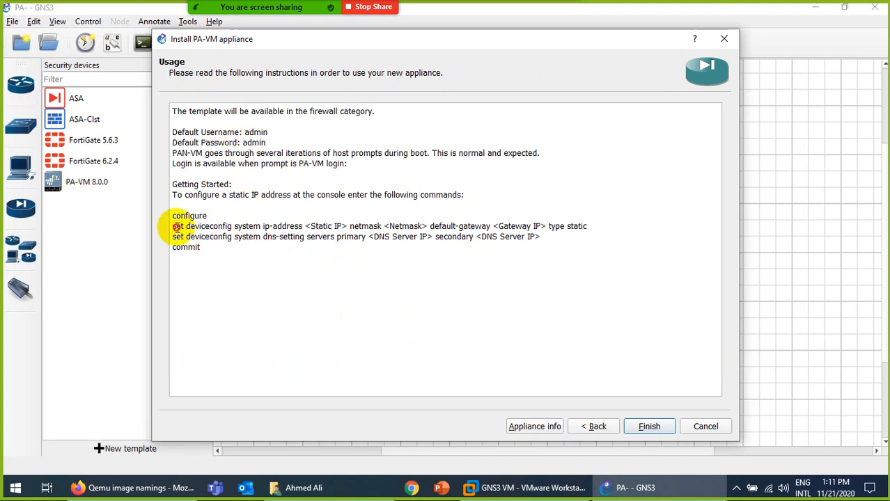
pyautogui.moveTo(177, 228); pyautogui.dragTo(540, 248)
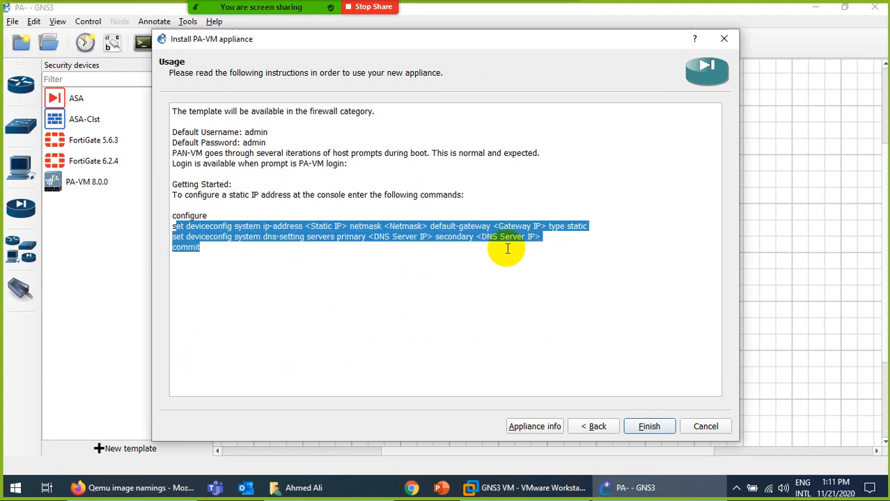
pyautogui.click(279, 249)
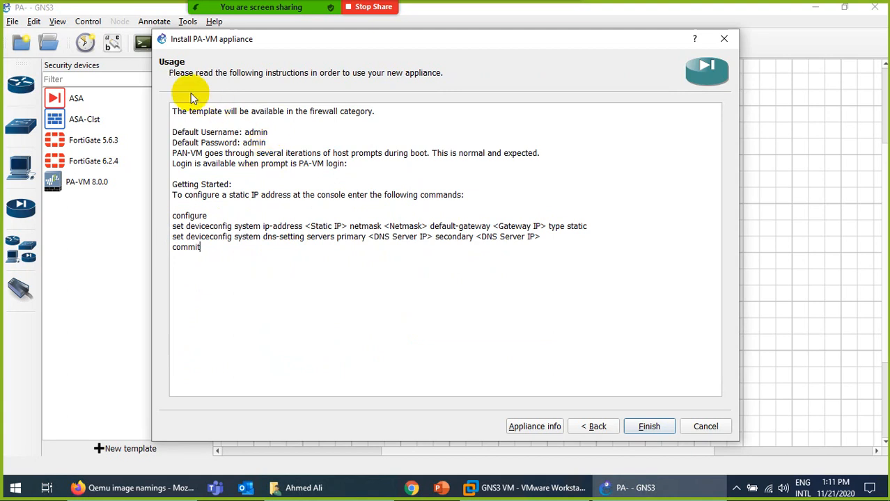
pyautogui.click(648, 427)
pyautogui.click(572, 259)
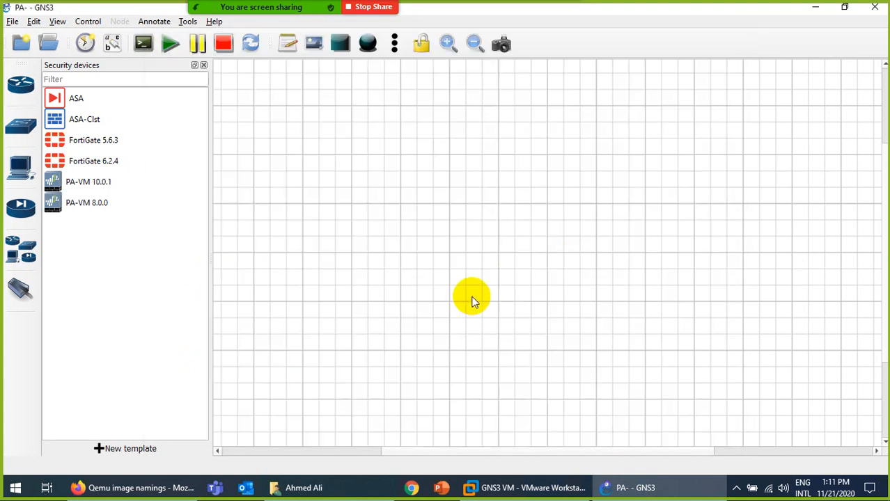
# Place a PA-VM10.0.1-1 node on the canvas, delete it, then open the PA-VM 10.0.1 template's menu.
pyautogui.click(84, 183)
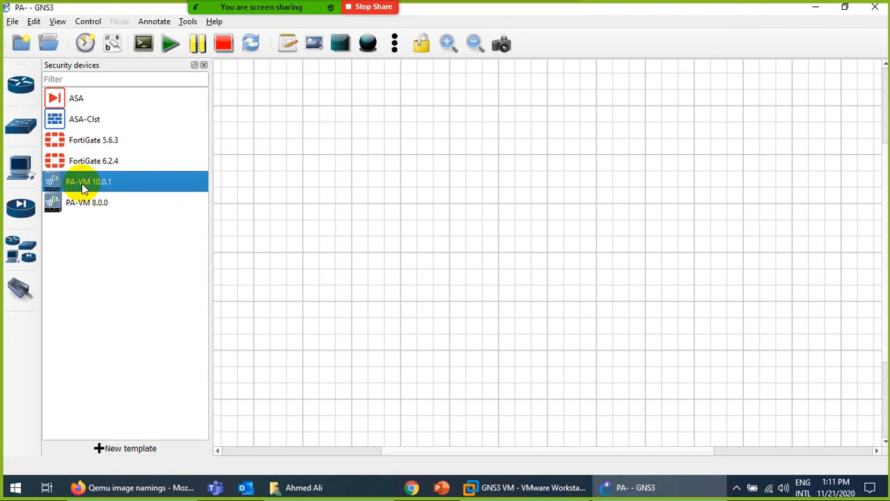
pyautogui.moveTo(82, 185); pyautogui.dragTo(426, 229)
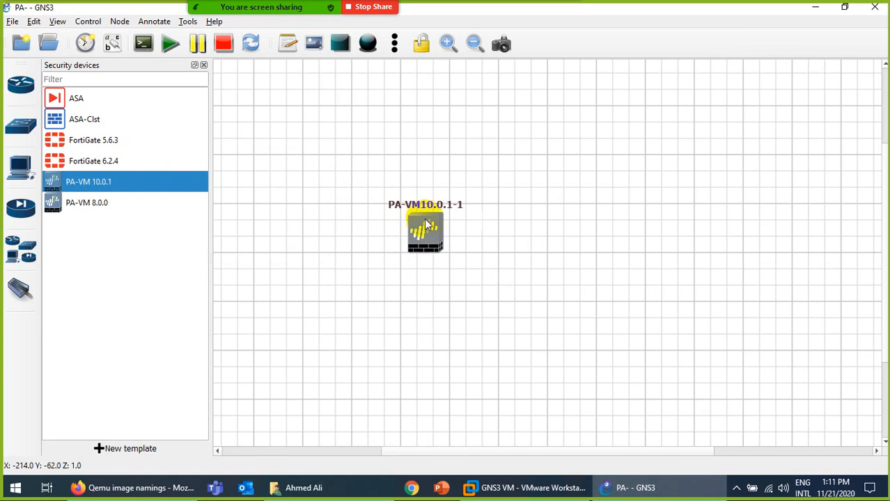
pyautogui.rightClick(426, 226)
pyautogui.click(456, 471)
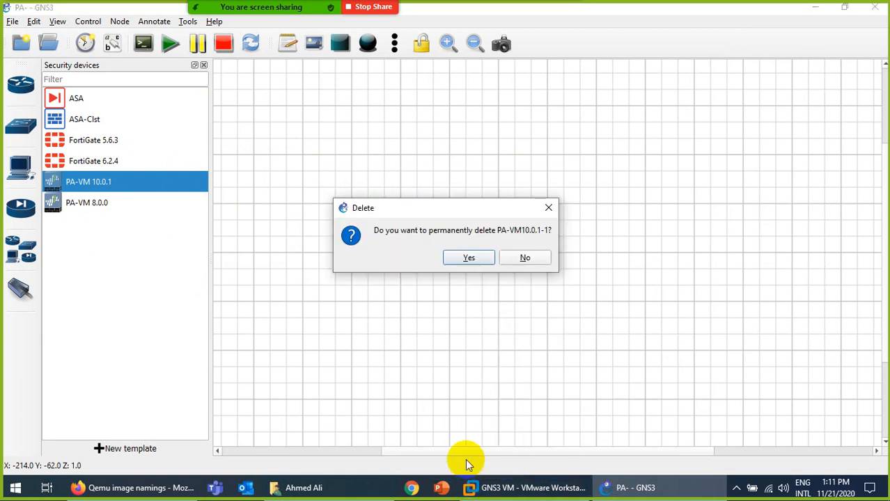
pyautogui.click(449, 256)
pyautogui.rightClick(94, 183)
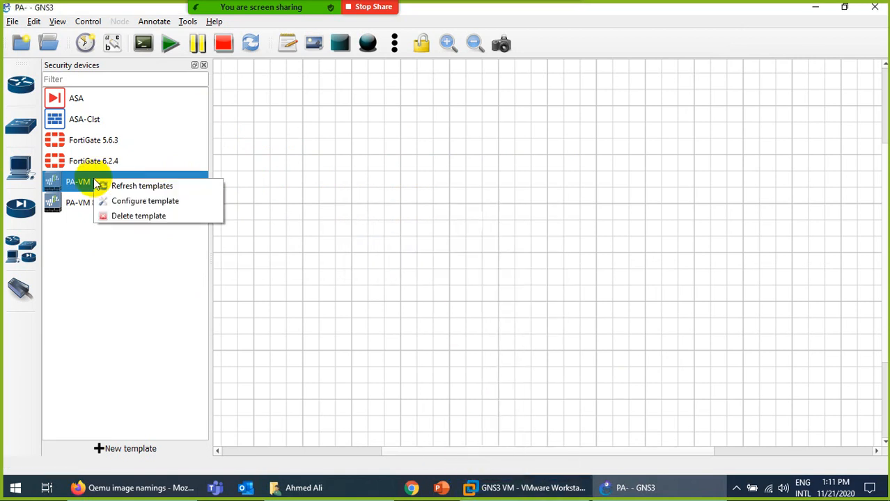
# Change the PA-VM 10.0.1 template's default name format from {name}-{0} to PA{0}.
pyautogui.click(118, 201)
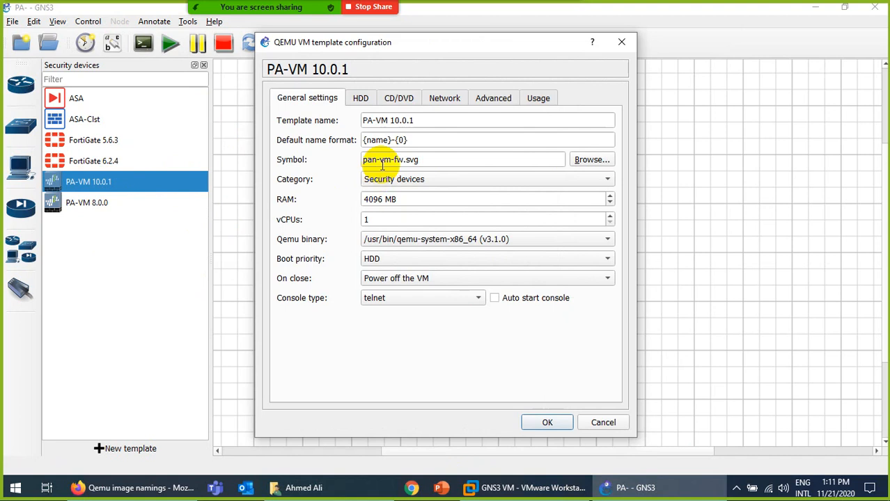
pyautogui.click(394, 140)
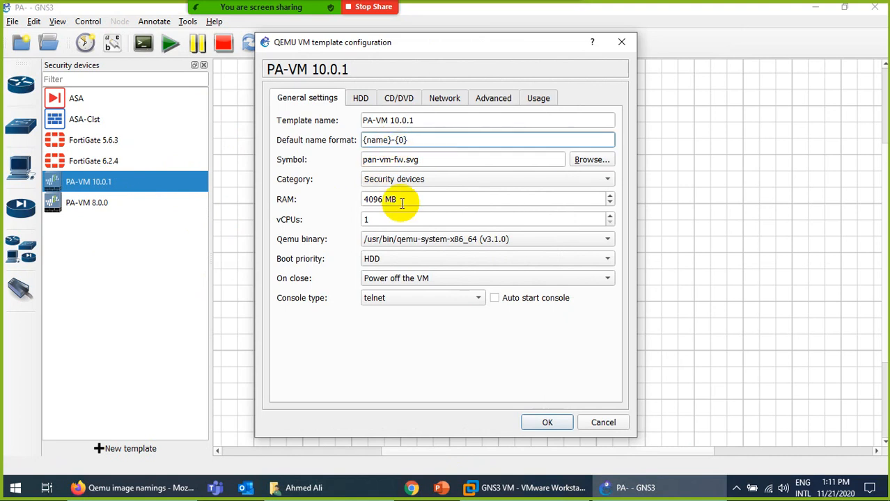
pyautogui.press('BackSpace')
pyautogui.press('BackSpace')
pyautogui.press('BackSpace')
pyautogui.press('BackSpace')
pyautogui.press('BackSpace')
pyautogui.press('BackSpace')
pyautogui.press('BackSpace')
pyautogui.write('PA')
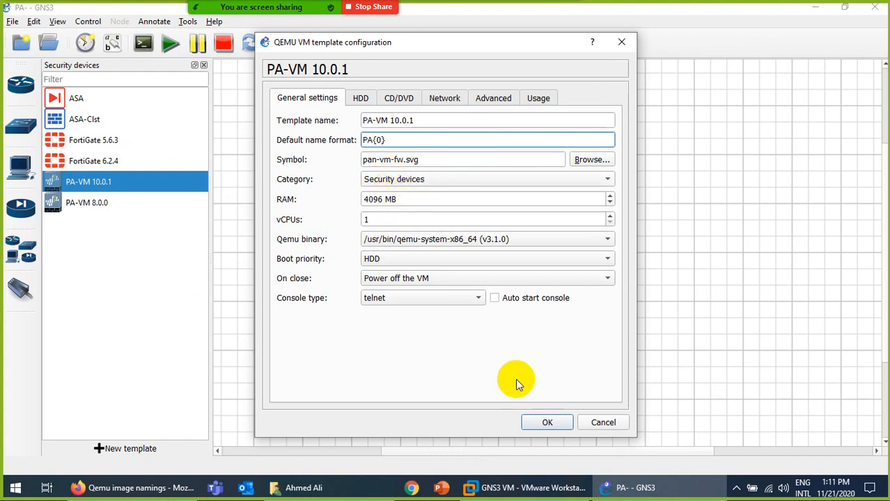
pyautogui.click(545, 421)
# Place a PA1 firewall node and a NAT1 cloud to its right on the canvas.
pyautogui.click(69, 185)
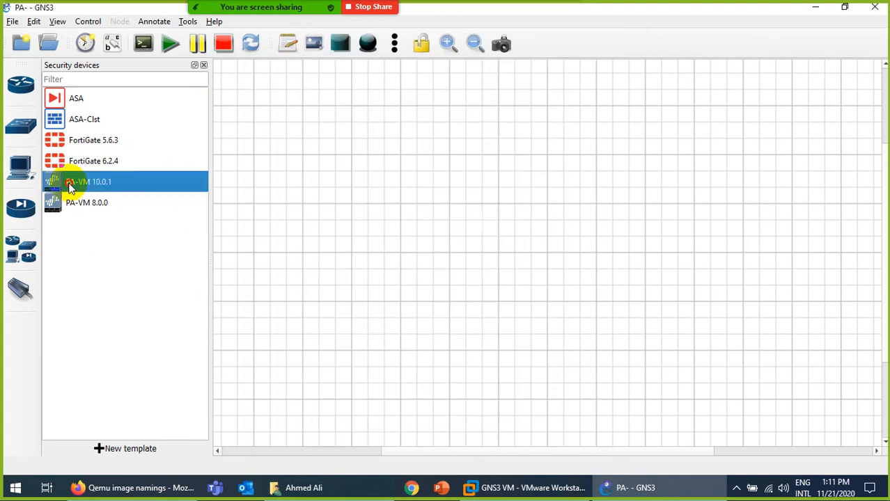
pyautogui.moveTo(69, 186); pyautogui.dragTo(391, 232)
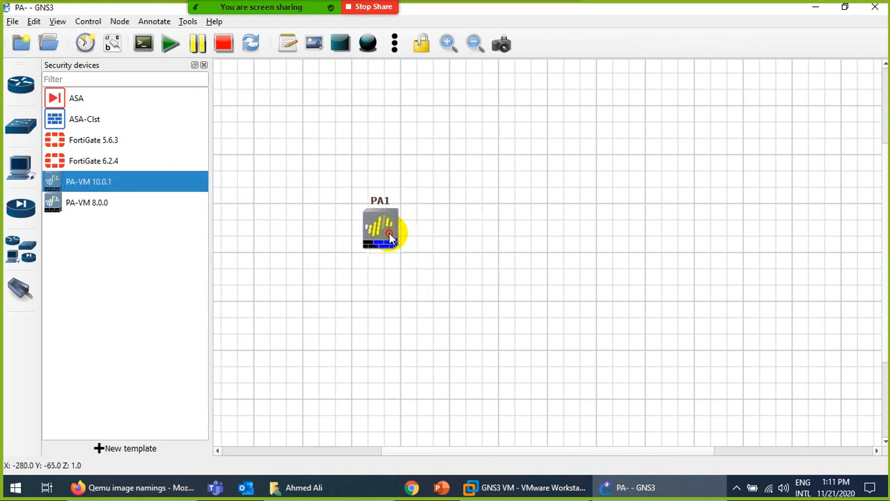
pyautogui.click(20, 166)
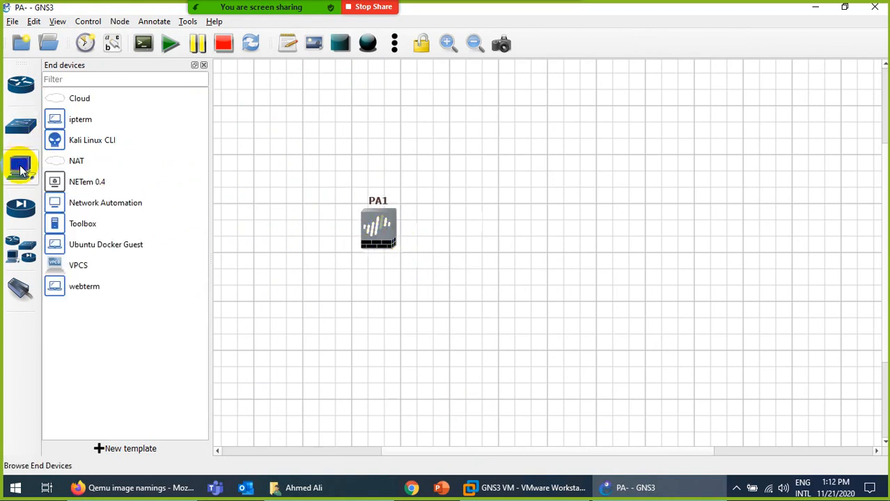
pyautogui.moveTo(60, 161); pyautogui.dragTo(654, 237)
pyautogui.click(402, 269)
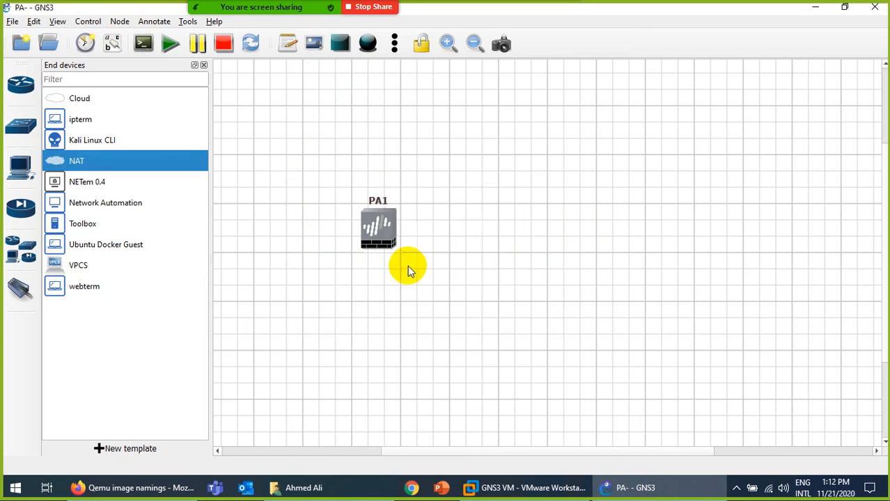
pyautogui.moveTo(699, 265); pyautogui.dragTo(654, 230)
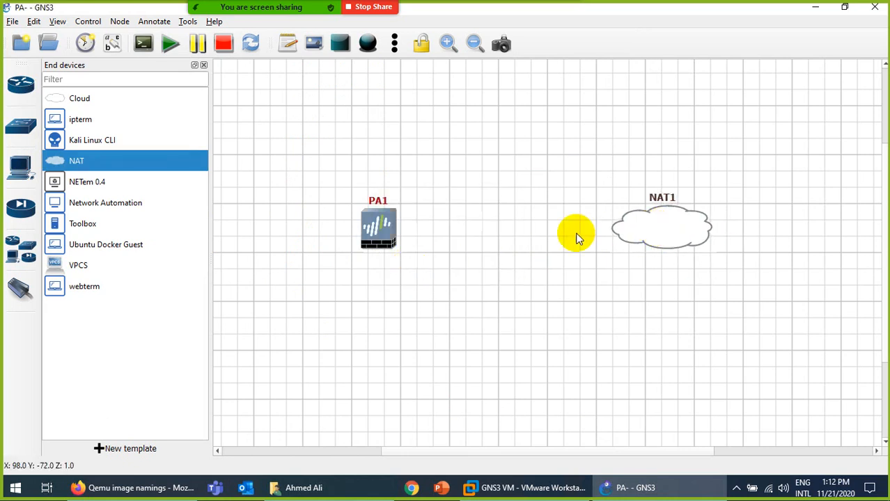
# Link NAT1 to PA1's management interface, then exit link mode.
pyautogui.click(21, 289)
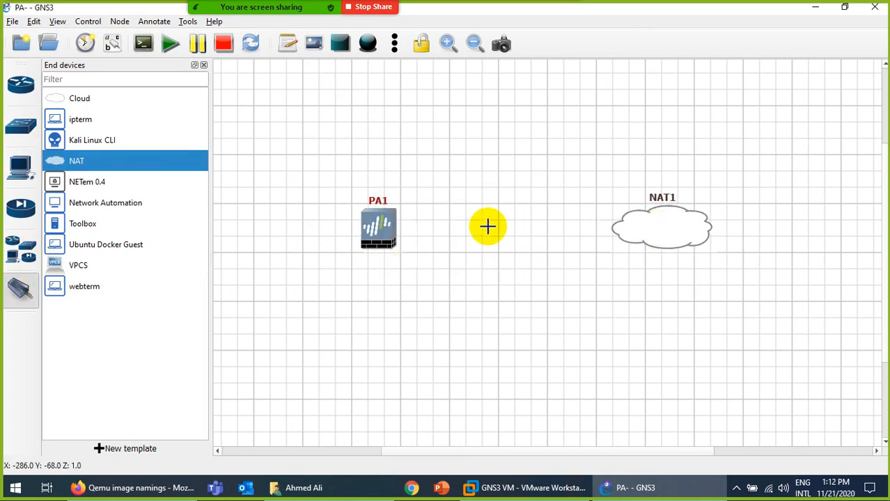
pyautogui.click(668, 231)
pyautogui.click(676, 234)
pyautogui.click(380, 235)
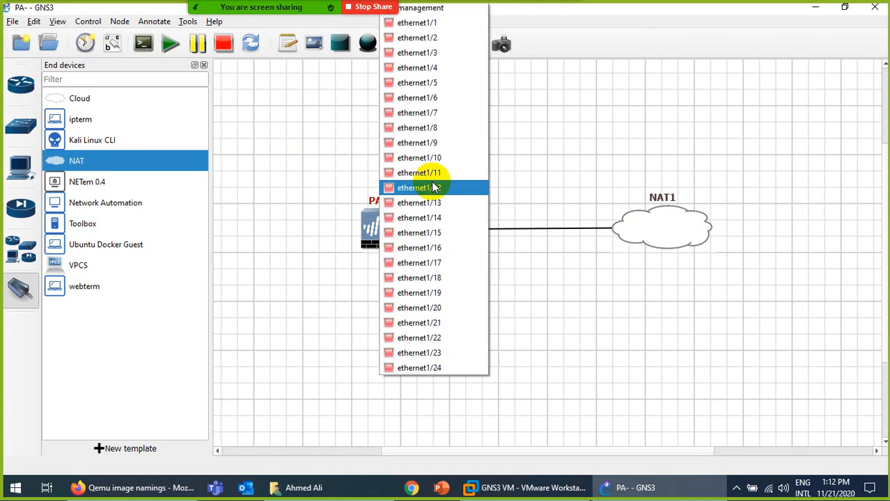
pyautogui.click(445, 13)
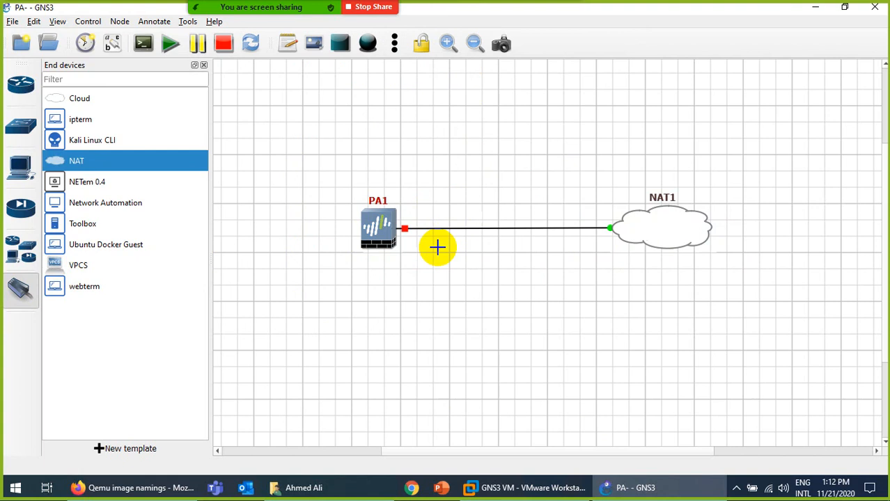
pyautogui.press('Escape')
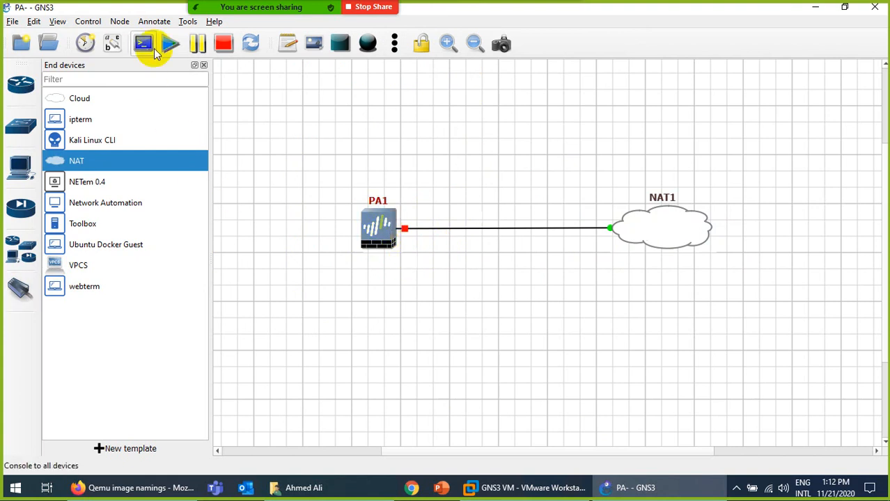
# Inspect PA1's configuration showing 4096 MB RAM, cancel without changes, and reopen PA1's menu.
pyautogui.rightClick(379, 237)
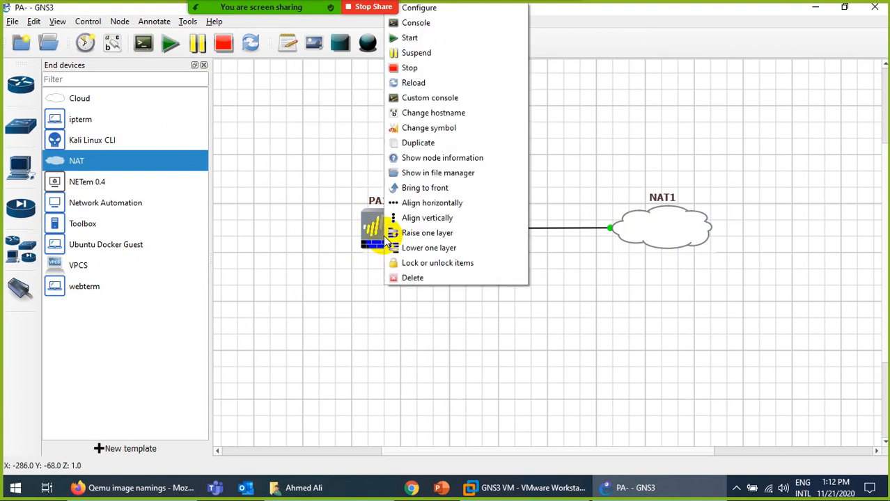
pyautogui.click(431, 8)
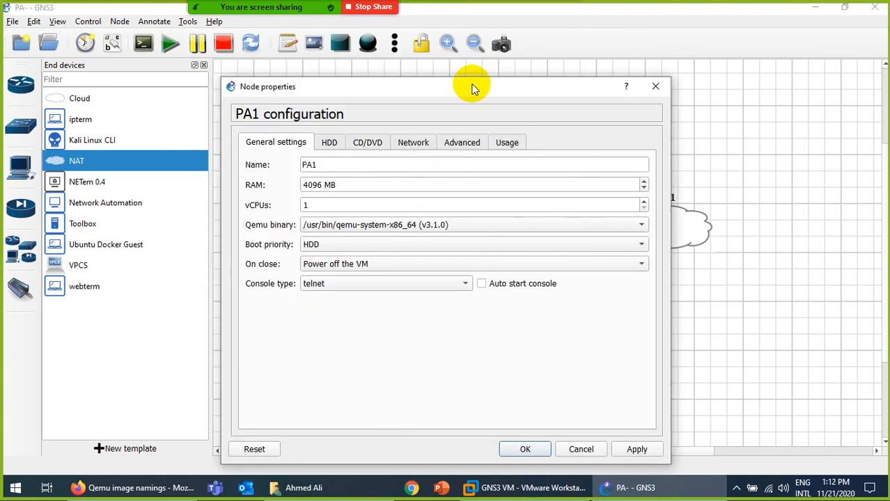
pyautogui.doubleClick(315, 184)
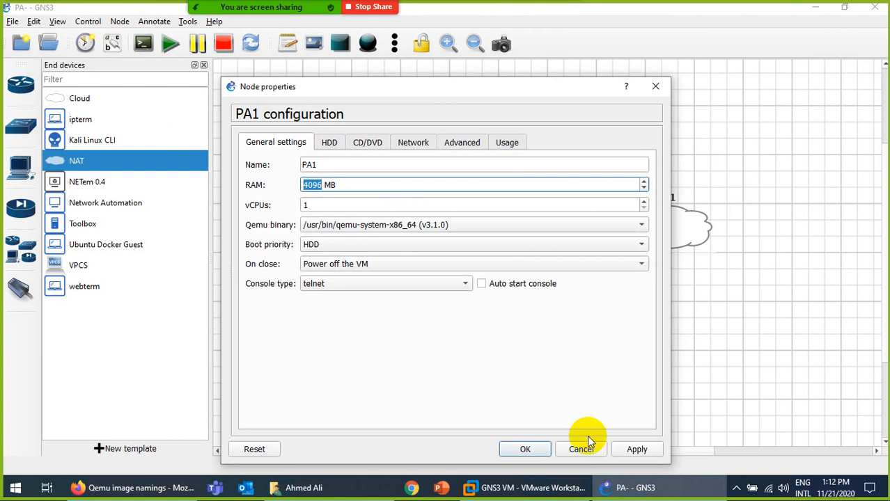
pyautogui.click(572, 449)
pyautogui.rightClick(375, 223)
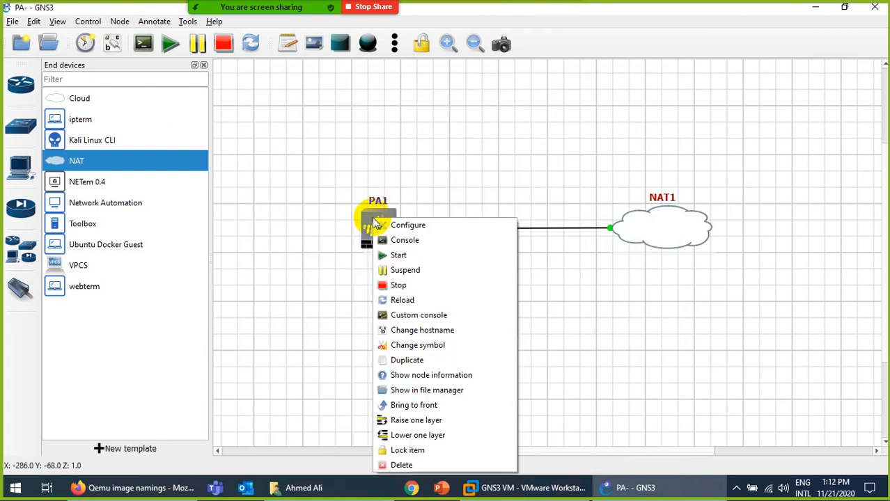
# Open a SecureCRT console to PA1, then list the security device templates in GNS3.
pyautogui.click(409, 238)
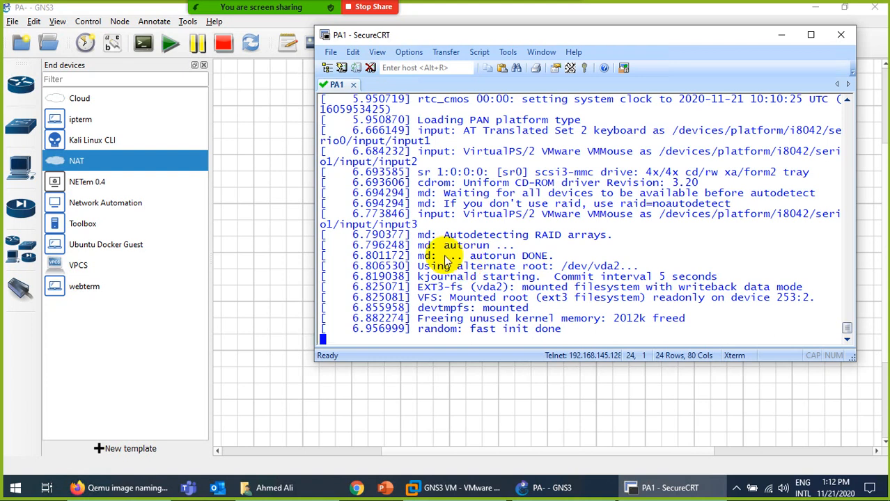
pyautogui.click(23, 206)
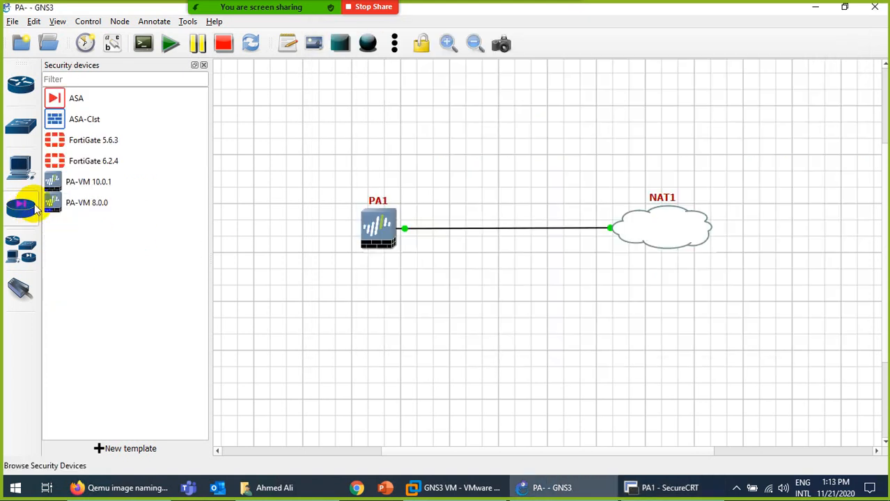
# Check the PA-VM 10.0.1 template's 4096 MB RAM, then switch to the GNS3 VM in VMware.
pyautogui.rightClick(89, 180)
pyautogui.click(106, 200)
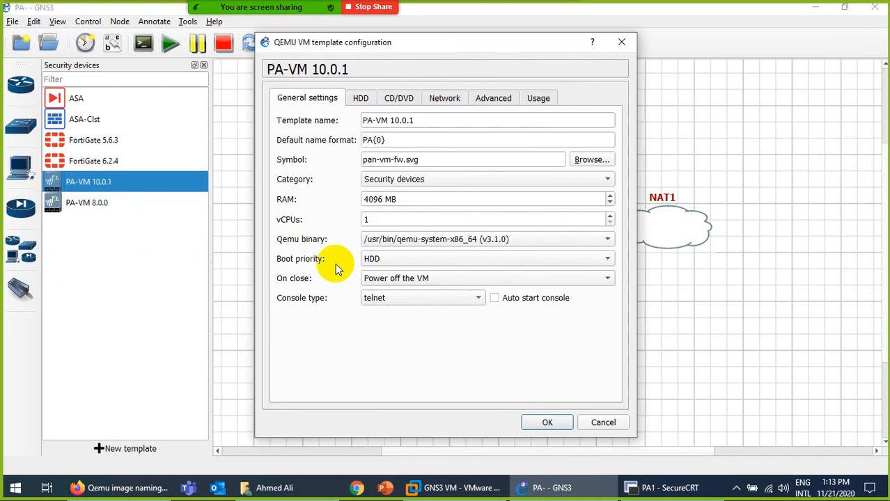
pyautogui.doubleClick(369, 199)
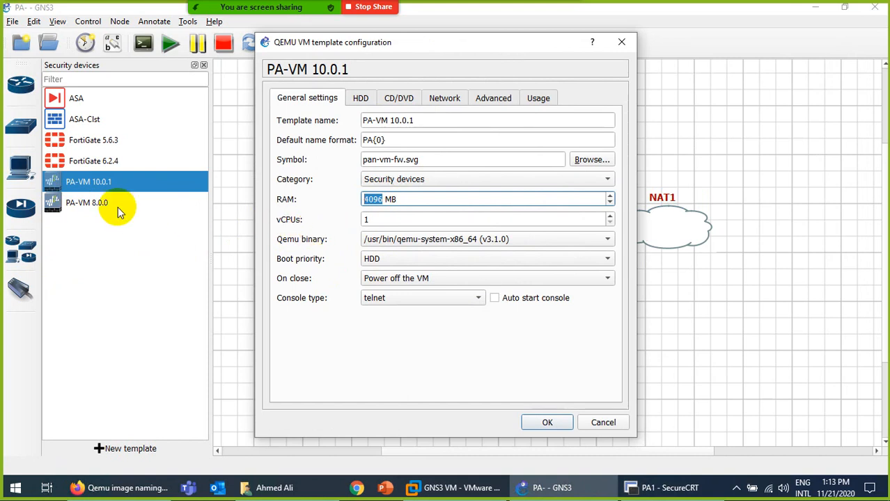
pyautogui.click(602, 423)
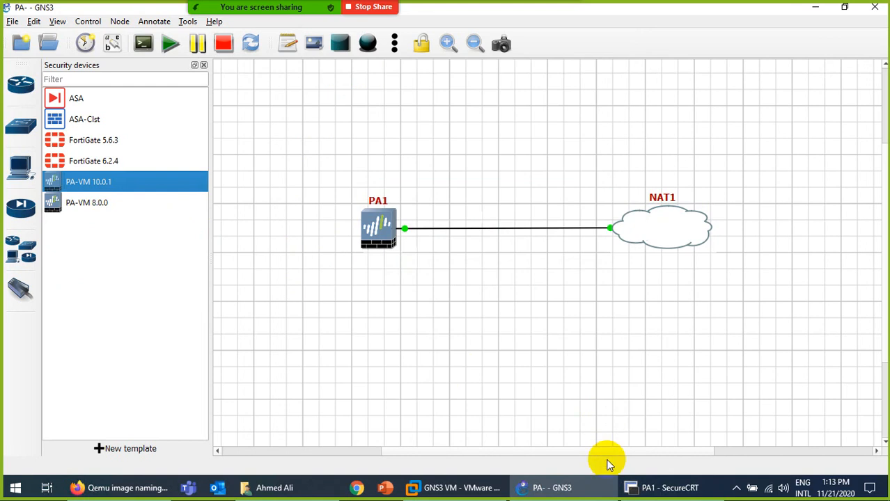
pyautogui.click(462, 488)
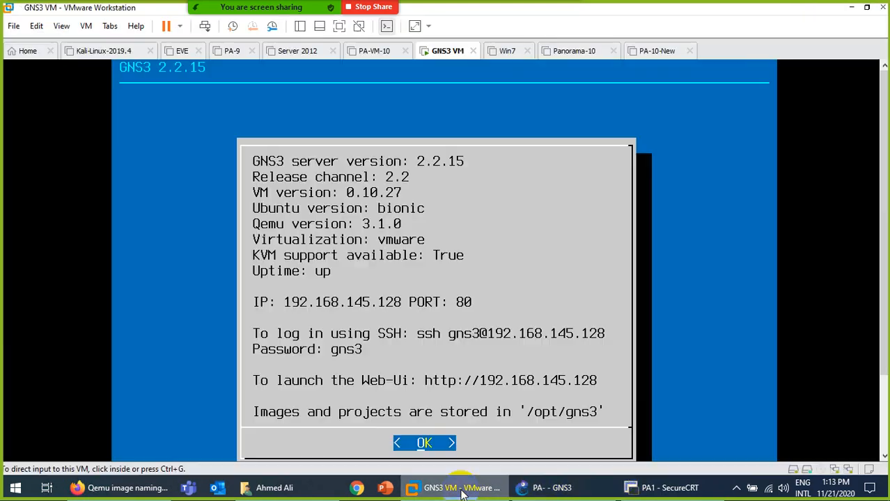
# Verify the GNS3 VM preferences show 8192 MB RAM, then return to VMware's GNS3 VM console.
pyautogui.click(462, 489)
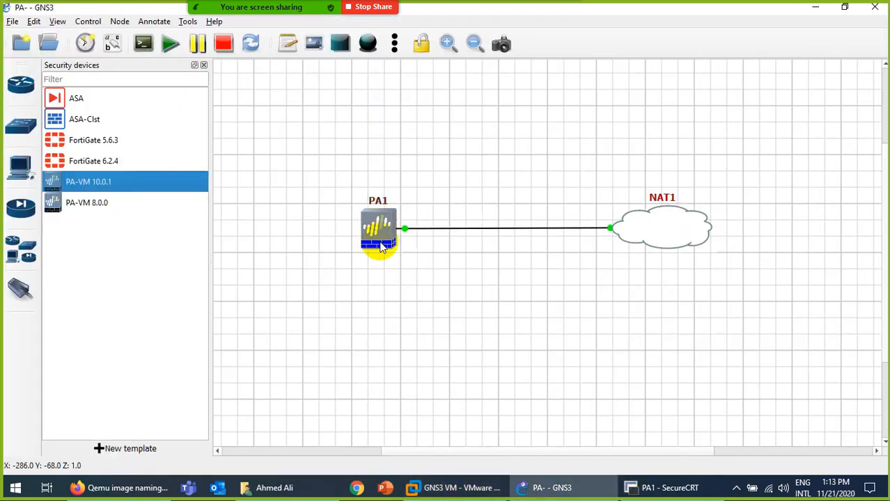
pyautogui.click(34, 21)
pyautogui.click(62, 82)
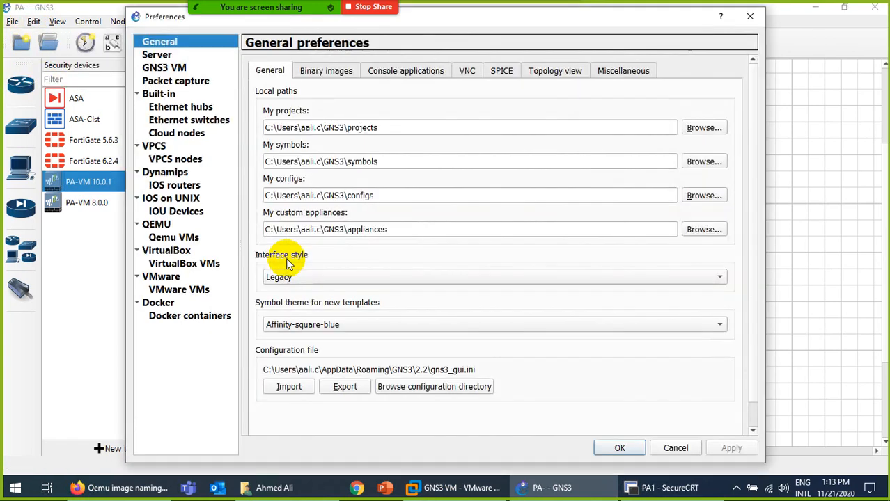
pyautogui.click(167, 67)
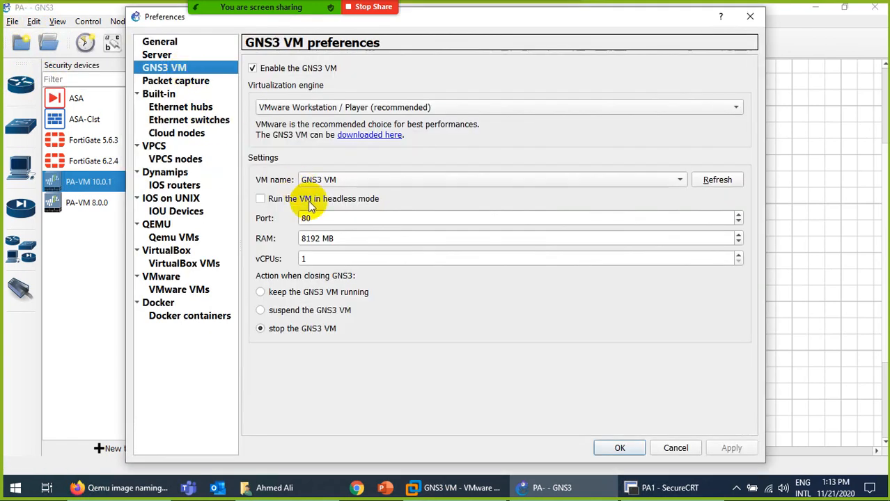
pyautogui.doubleClick(317, 238)
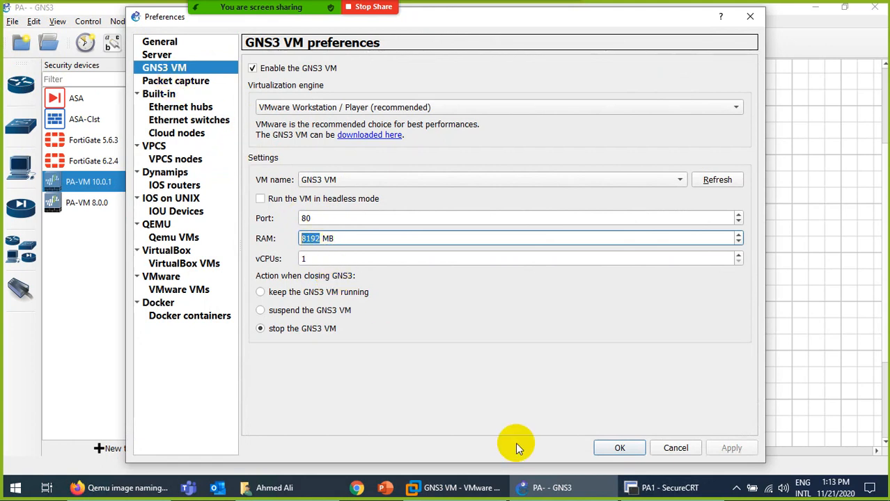
pyautogui.click(456, 487)
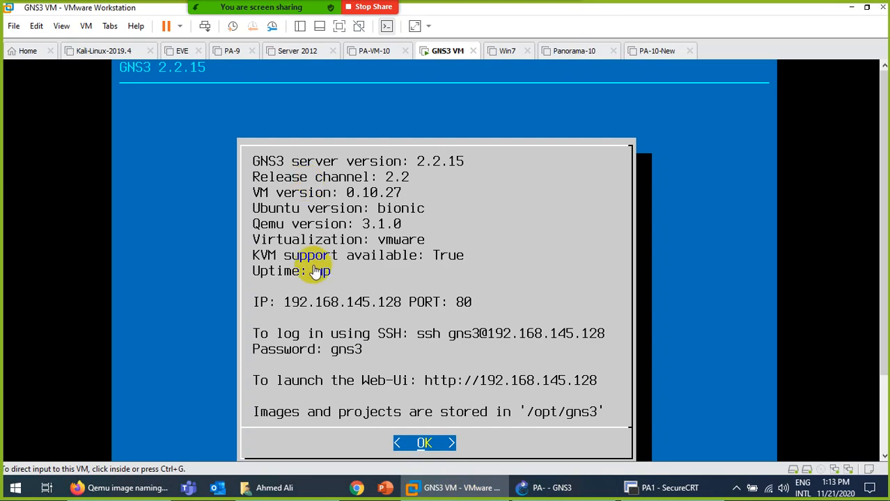
# Check the GNS3 VM's VMware settings, copy its 8192 MB memory value, and return to GNS3.
pyautogui.rightClick(453, 51)
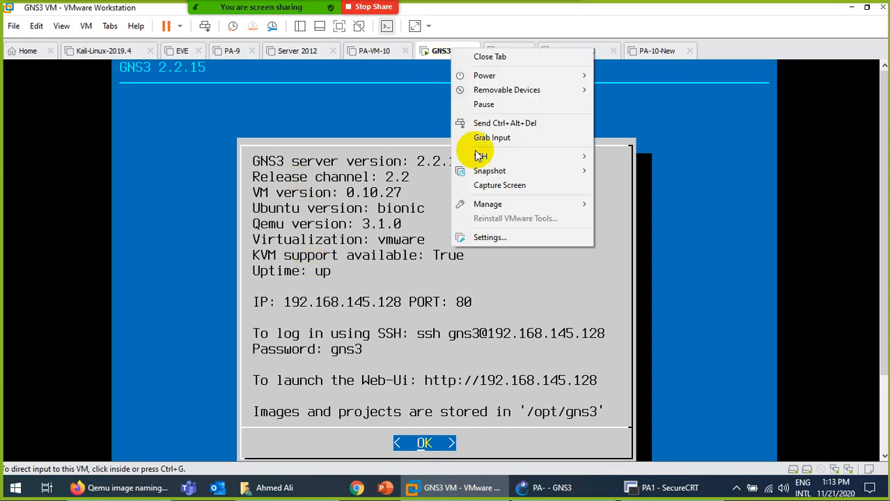
pyautogui.click(489, 237)
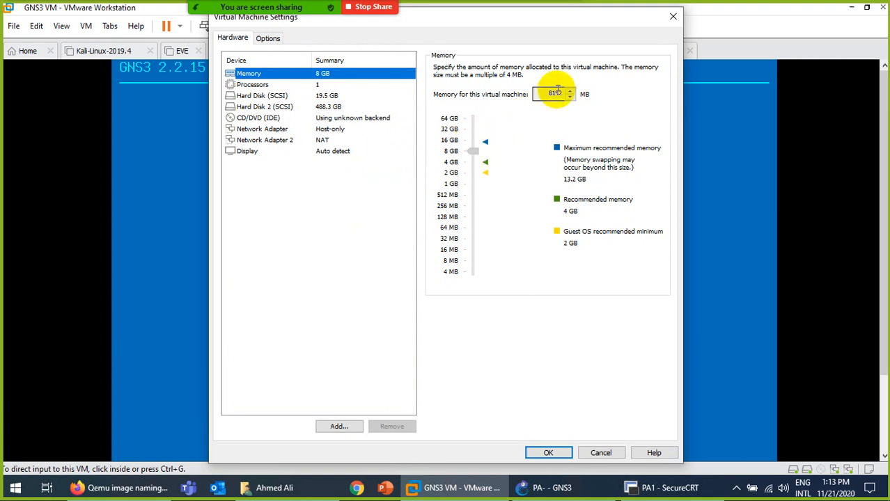
pyautogui.doubleClick(555, 93)
pyautogui.rightClick(562, 93)
pyautogui.click(583, 134)
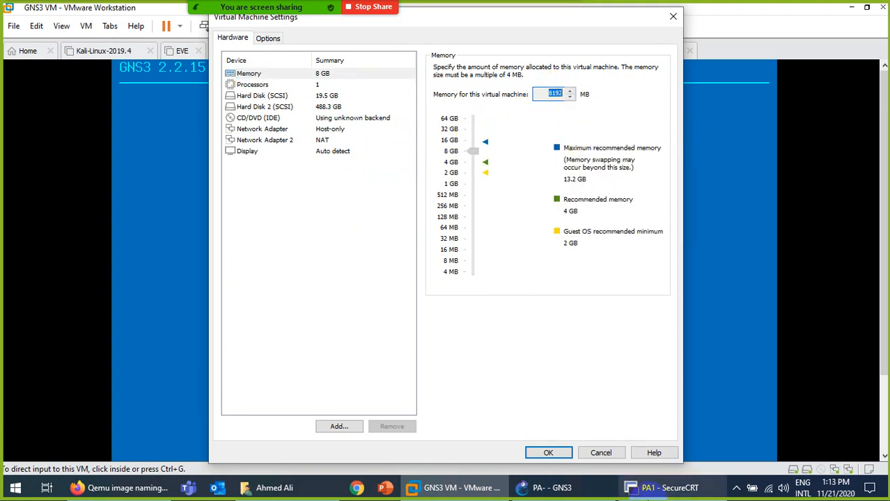
pyautogui.click(601, 452)
pyautogui.click(557, 491)
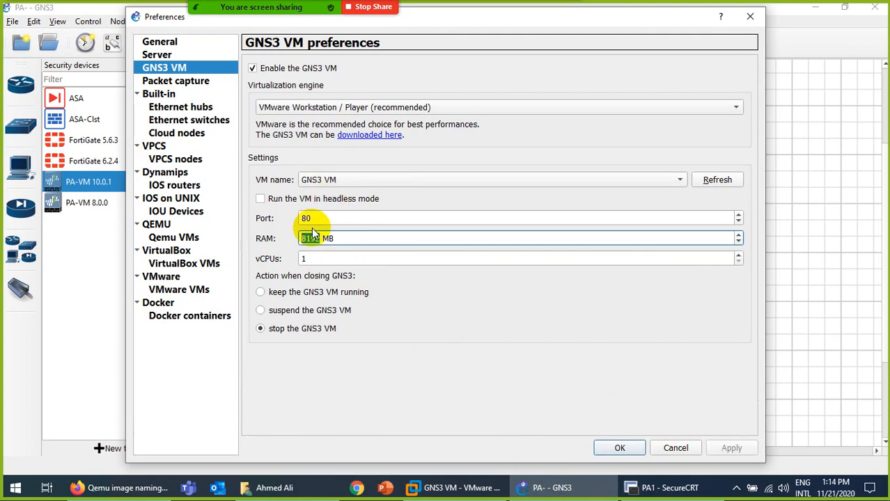
# Cancel Preferences and review the PA-VM 10.0.1 template's 4096 MB RAM without changing it.
pyautogui.click(675, 448)
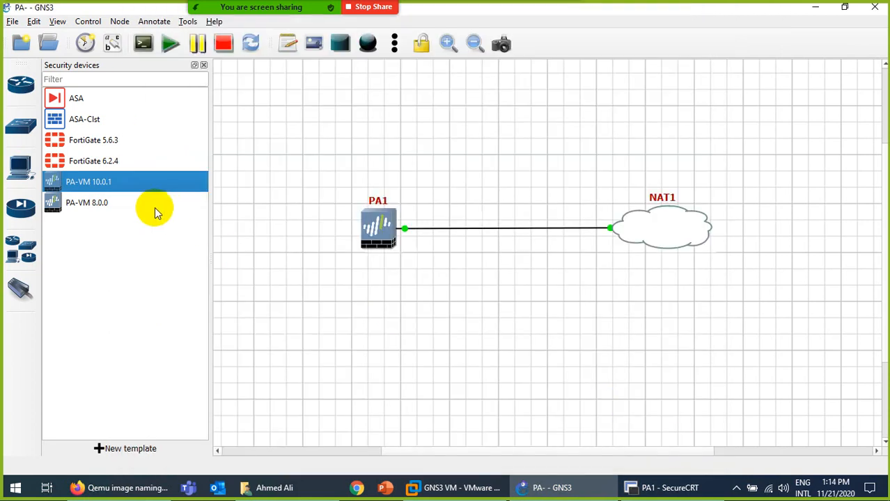
pyautogui.rightClick(100, 189)
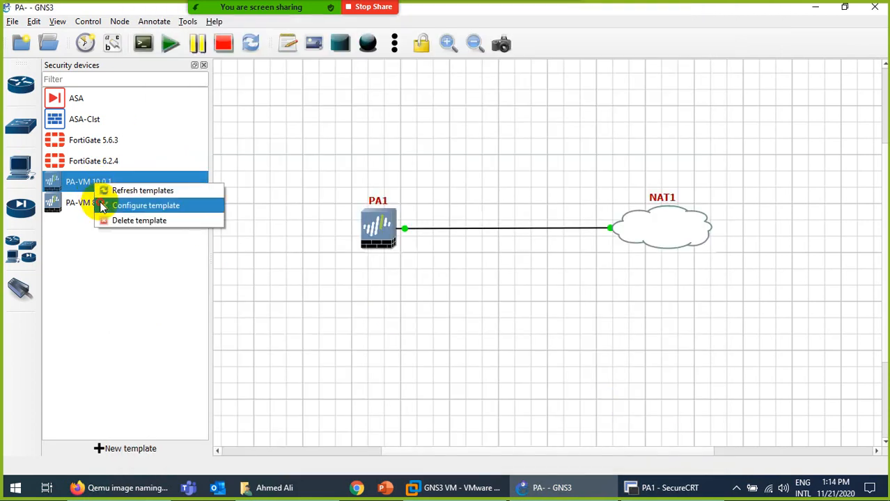
pyautogui.click(101, 203)
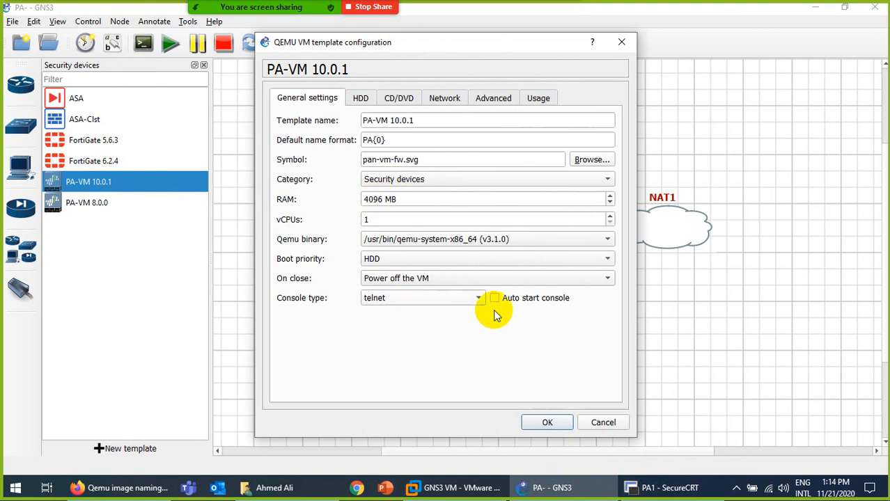
pyautogui.click(598, 423)
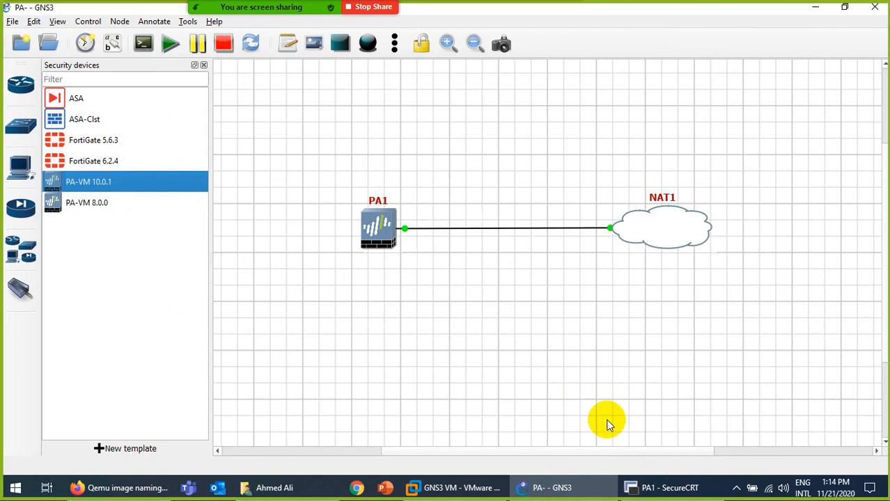
# Bring PA1's SecureCRT console forward and scroll its boot log showing eth0 at 192.168.1.1.
pyautogui.click(658, 488)
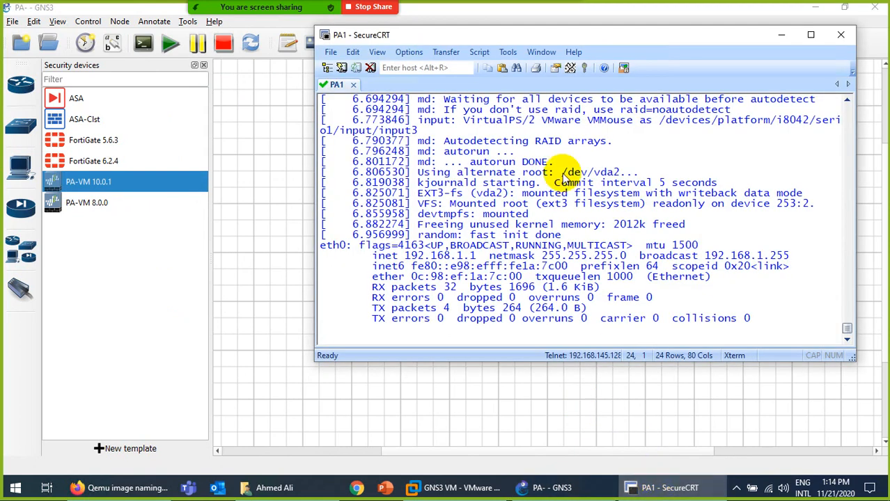
pyautogui.moveTo(551, 42); pyautogui.dragTo(469, 47)
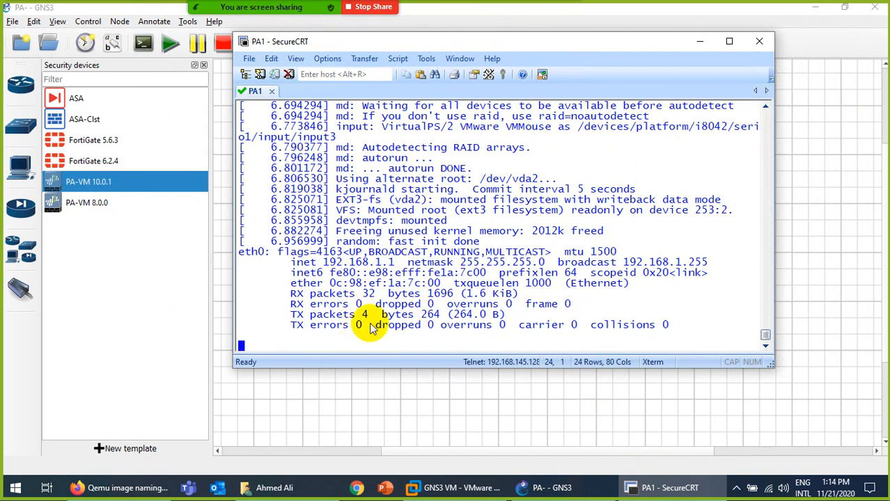
pyautogui.scroll(8, 363, 312)
pyautogui.scroll(10, 376, 304)
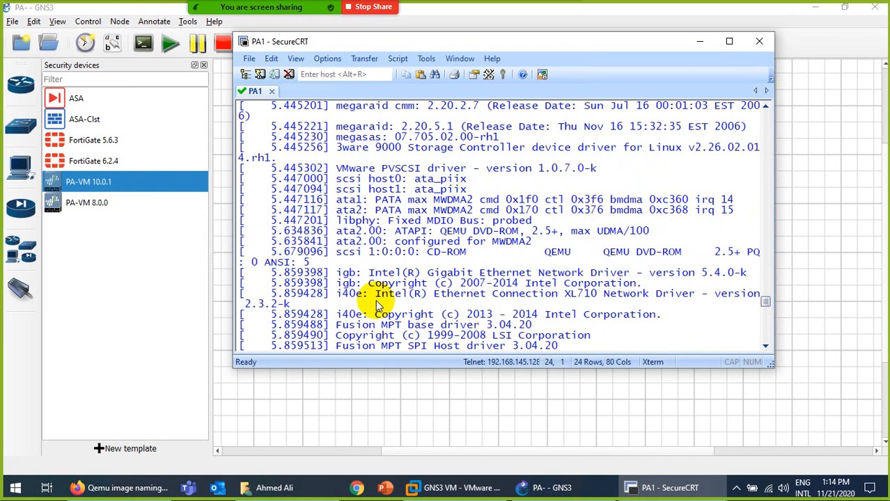
pyautogui.scroll(-9, 377, 305)
pyautogui.scroll(-7, 376, 299)
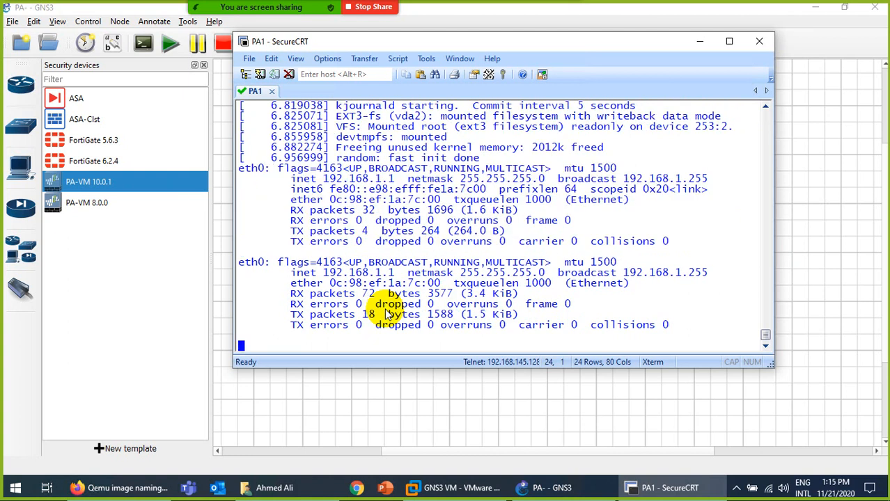
# Review the PA-VM 8.0.0 template's configuration, including 4096 MB RAM, and cancel unchanged.
pyautogui.click(94, 211)
pyautogui.rightClick(94, 212)
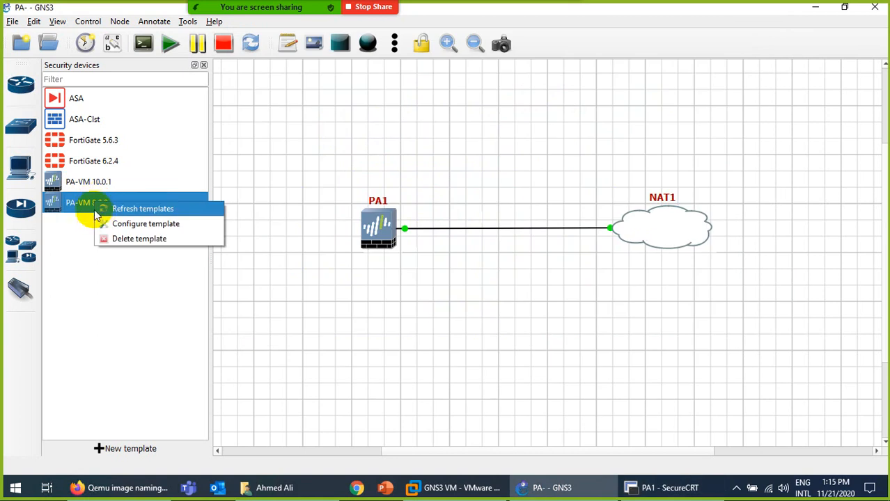
pyautogui.click(101, 222)
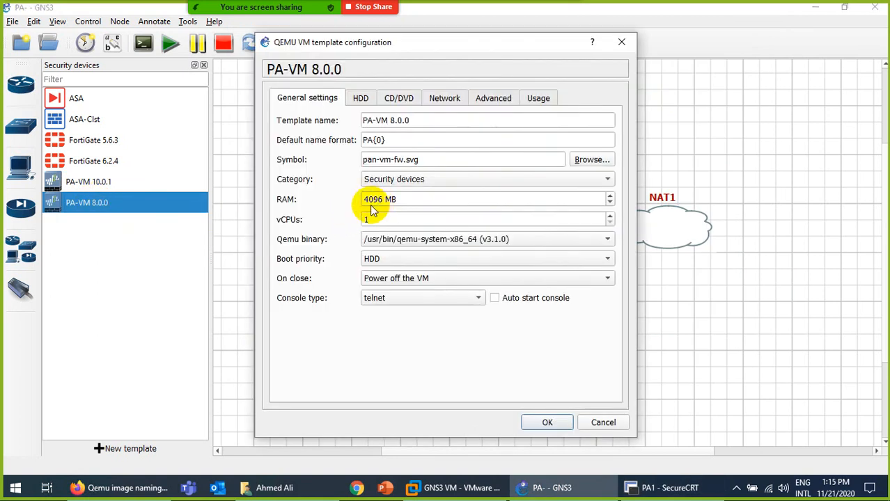
pyautogui.click(600, 421)
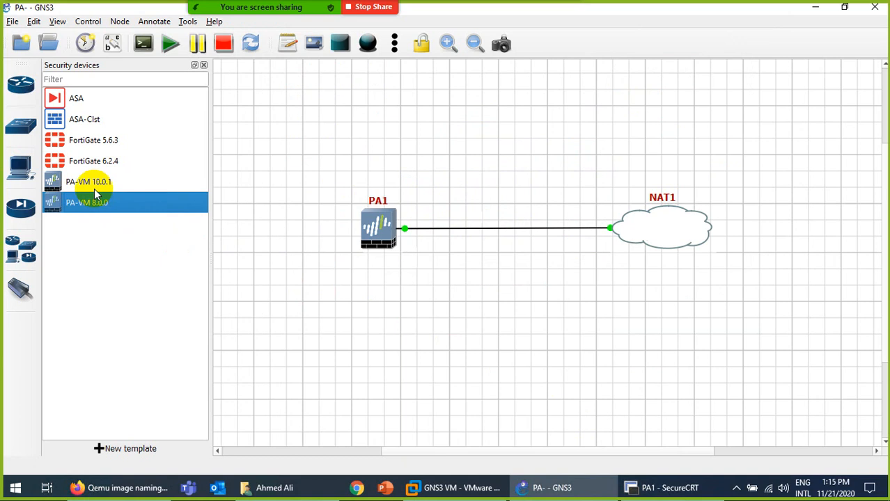
# Bring PA1's console forward and attempt an admin login at the vm login prompt.
pyautogui.click(651, 487)
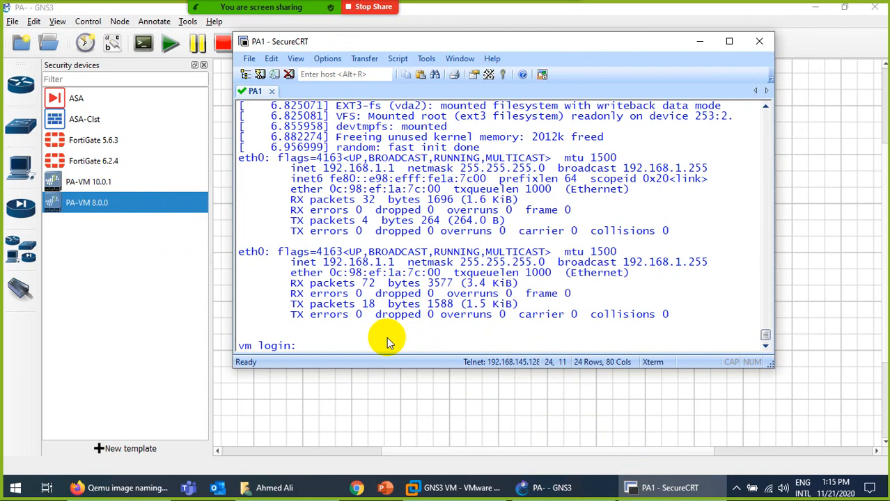
pyautogui.write('admin')
pyautogui.press('Return')
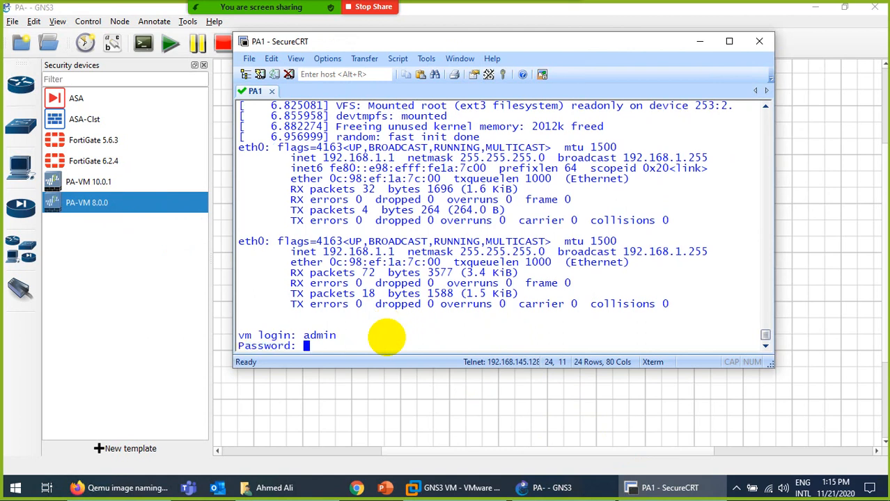
pyautogui.press('Return')
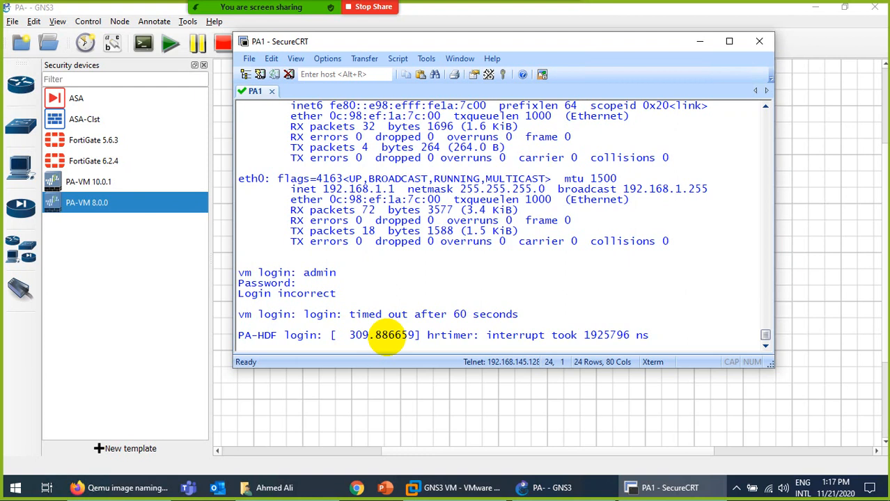
# Get a fresh PA-HDF login prompt and retry logging in as admin.
pyautogui.press('Return')
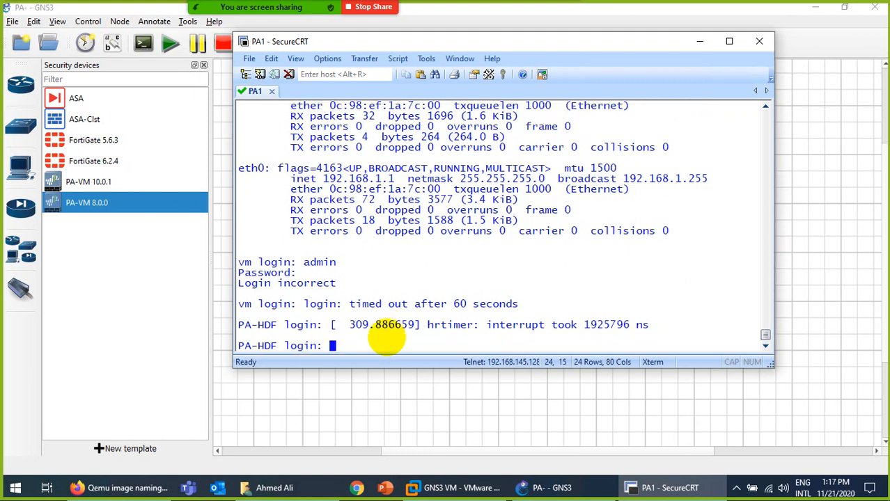
pyautogui.write('admin')
pyautogui.press('Return')
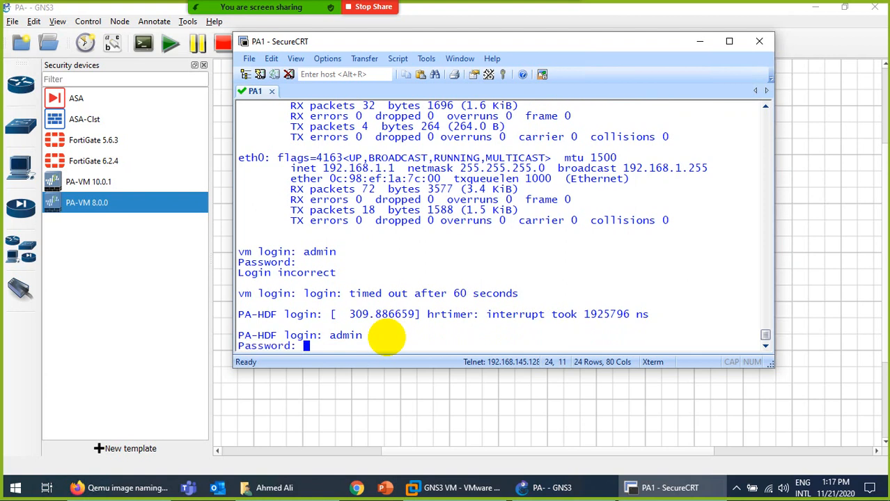
pyautogui.press('Return')
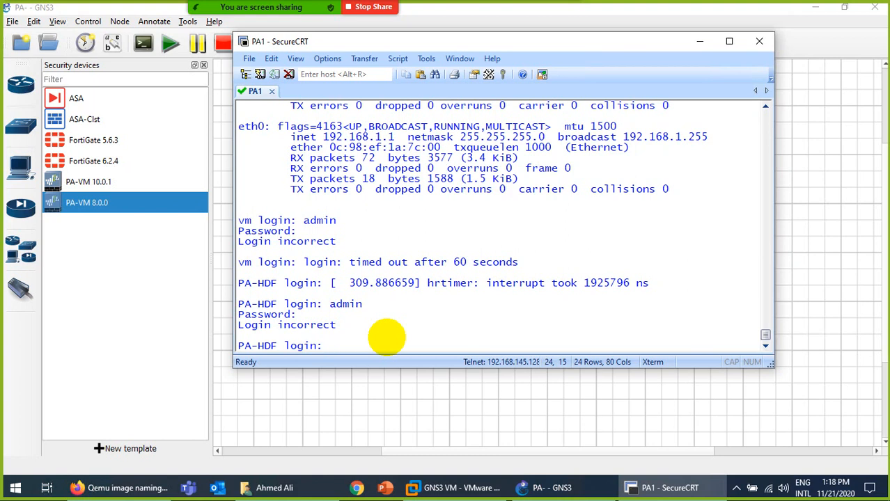
# Hide the remote session, scroll the Install Palo Alto in GNS3 PDF to page 7, then minimize Foxit.
pyautogui.moveTo(503, 5)
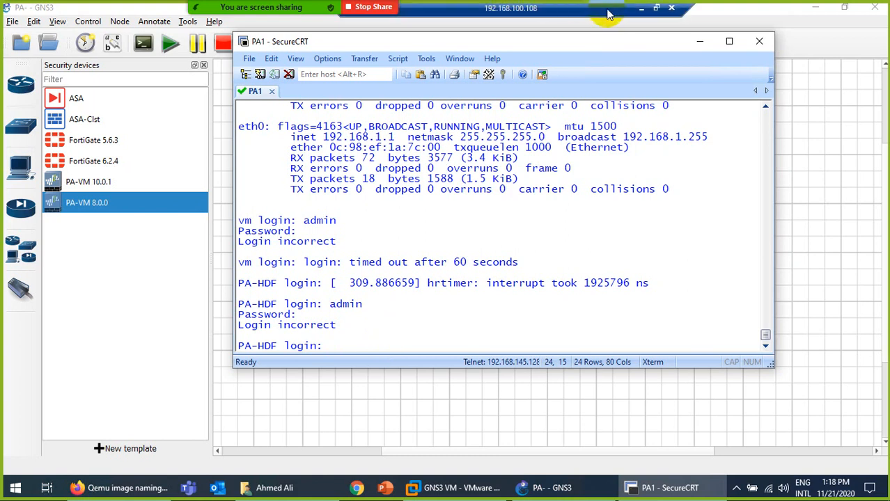
pyautogui.click(641, 15)
pyautogui.scroll(10, 503, 410)
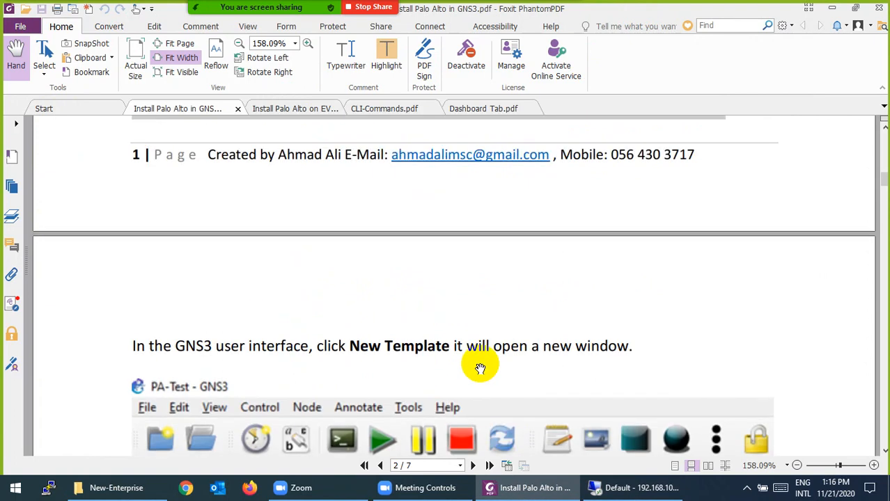
pyautogui.scroll(-15, 435, 345)
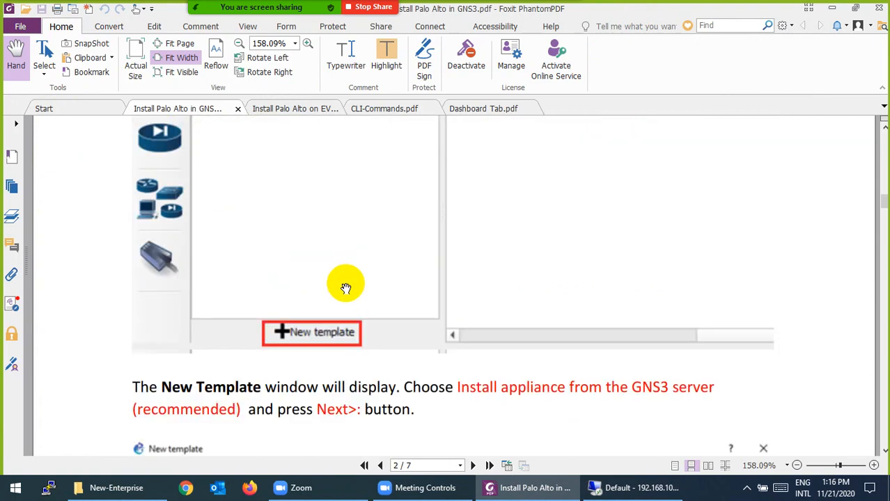
pyautogui.scroll(-8, 312, 307)
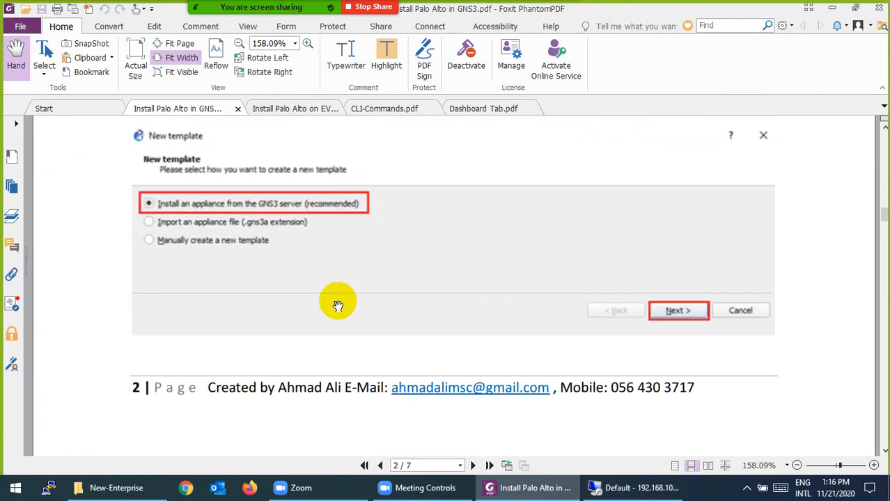
pyautogui.scroll(-10, 348, 212)
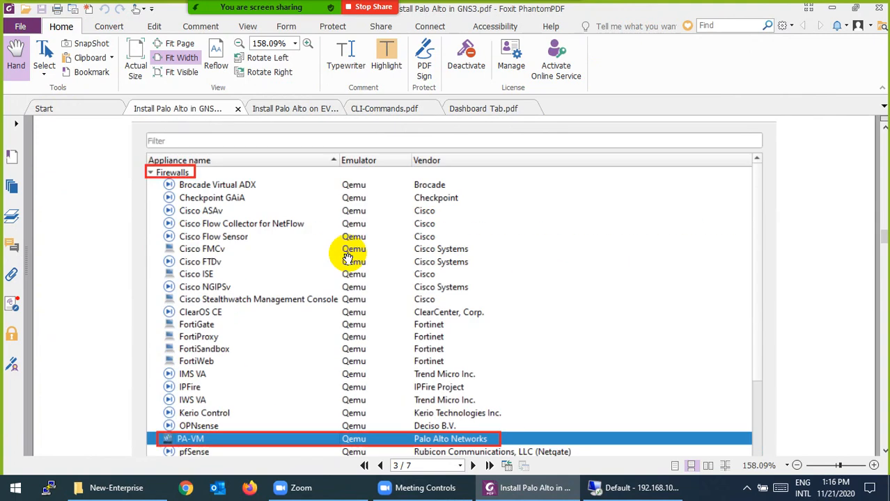
pyautogui.scroll(-3, 185, 254)
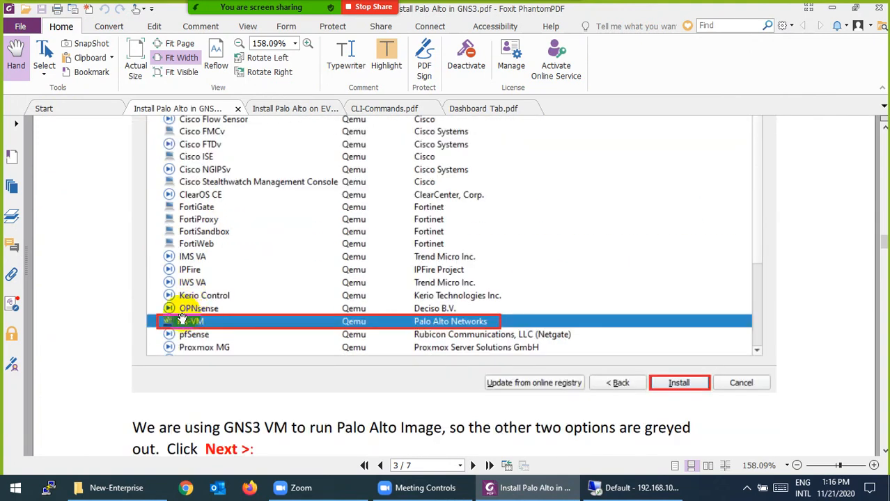
pyautogui.scroll(-6, 606, 179)
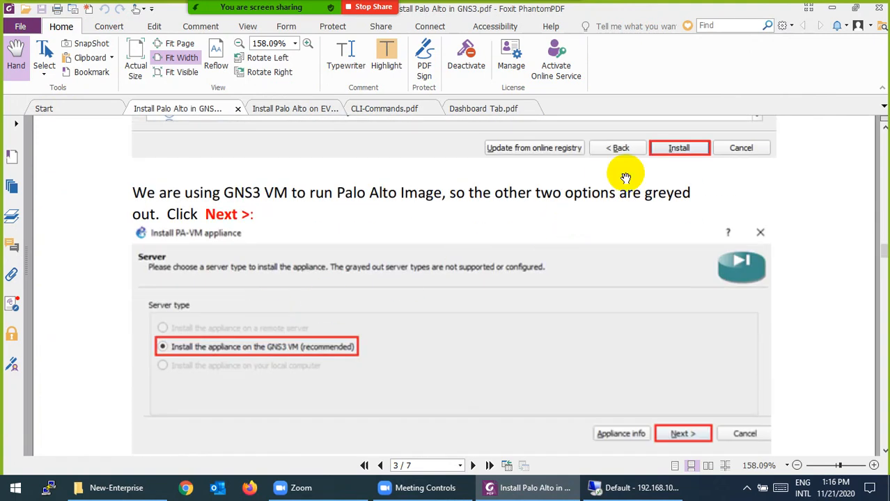
pyautogui.scroll(-3, 621, 178)
pyautogui.scroll(-12, 345, 205)
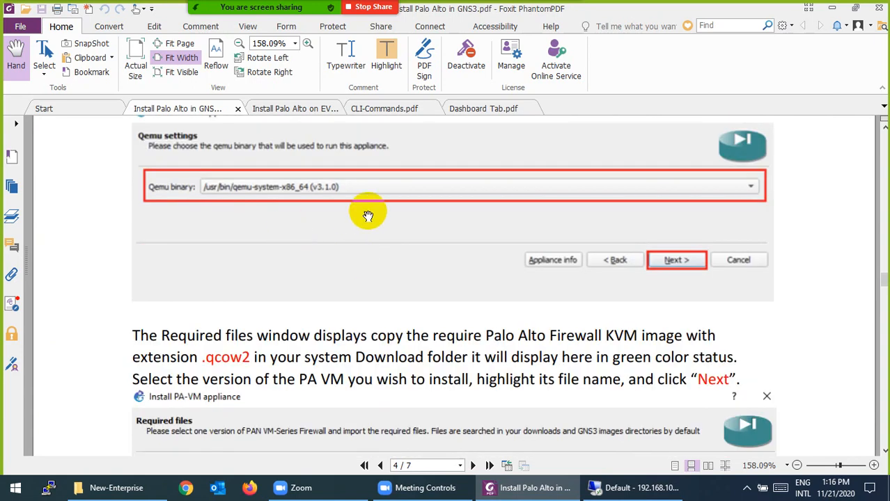
pyautogui.scroll(-3, 362, 223)
pyautogui.scroll(-2, 223, 236)
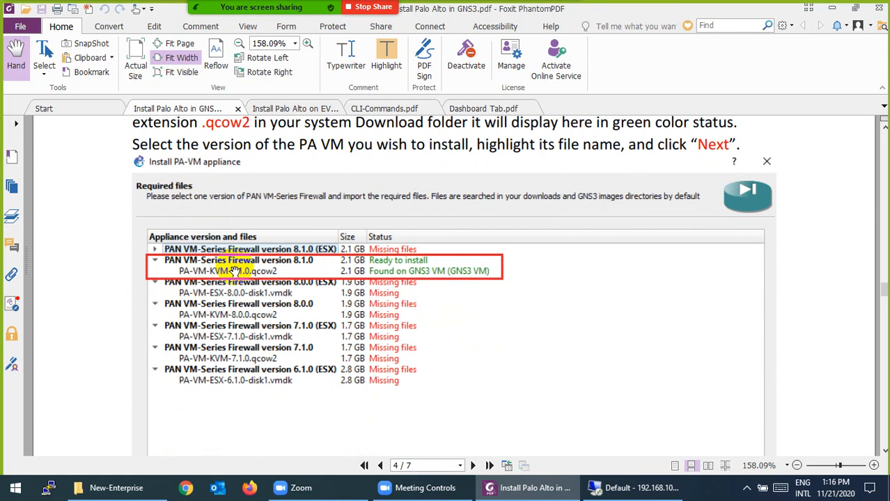
pyautogui.scroll(-3, 235, 271)
pyautogui.scroll(-8, 234, 271)
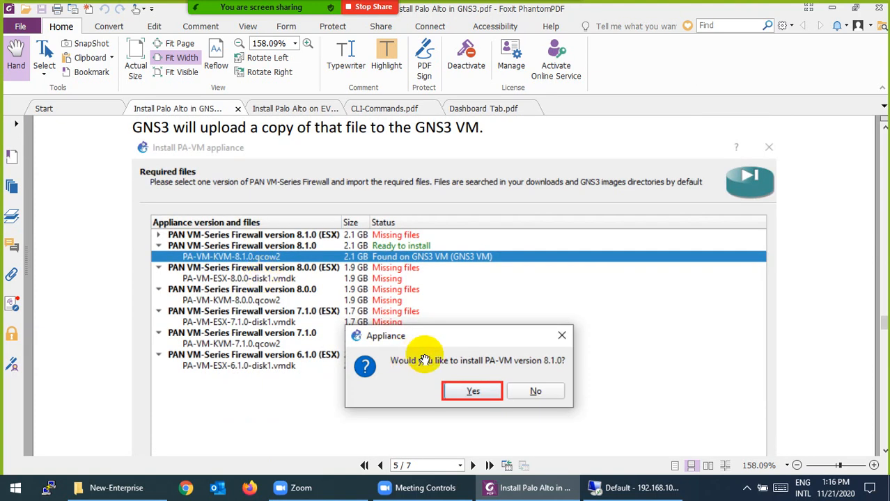
pyautogui.scroll(-5, 423, 352)
pyautogui.scroll(-3, 599, 314)
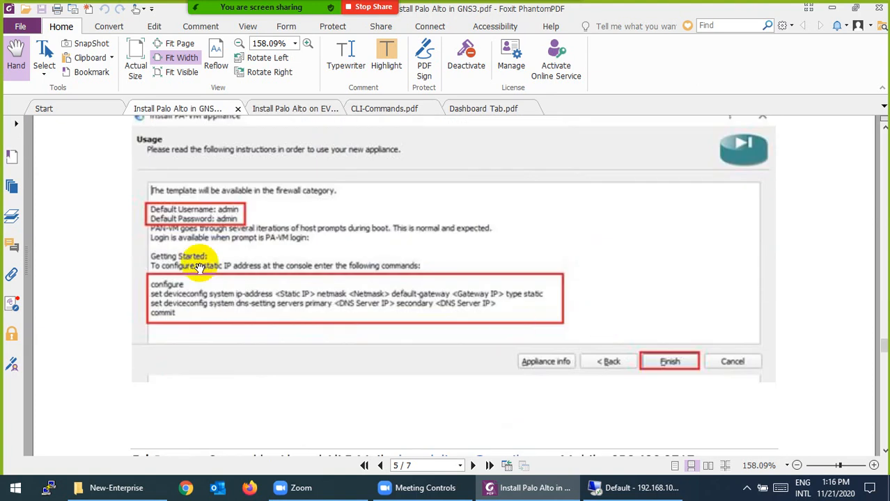
pyautogui.scroll(-10, 215, 266)
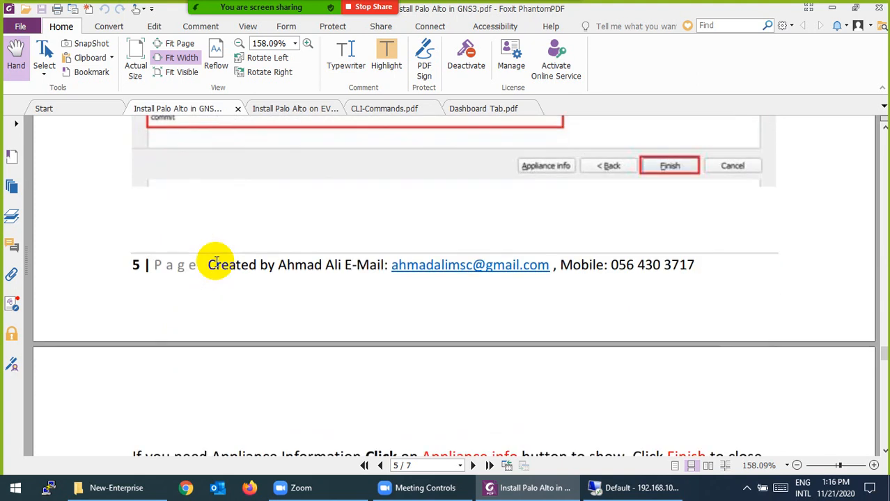
pyautogui.scroll(-6, 284, 255)
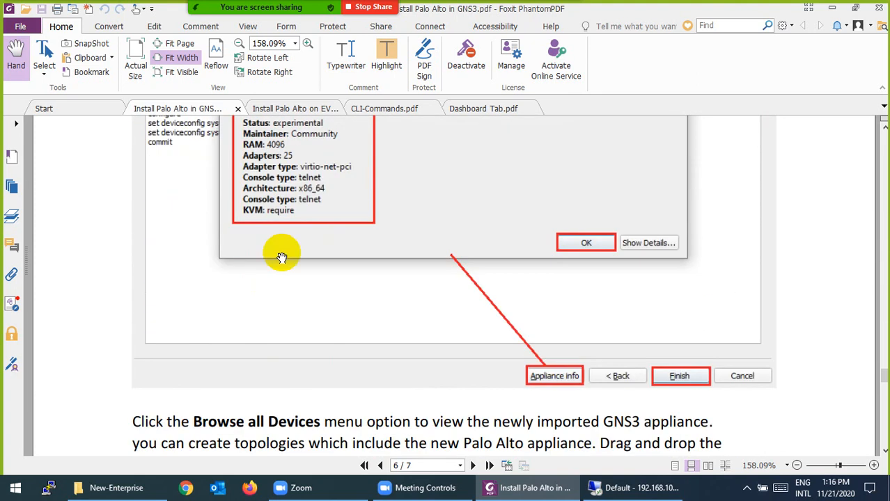
pyautogui.scroll(-1, 284, 244)
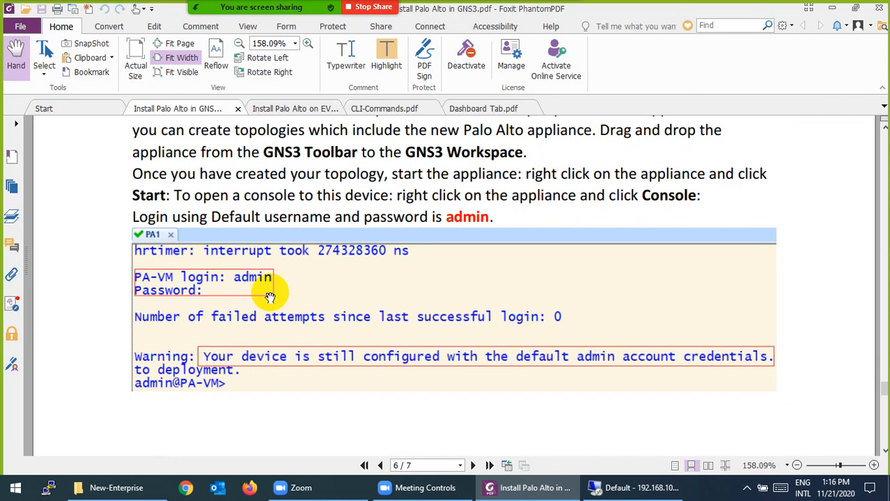
pyautogui.scroll(-9, 270, 297)
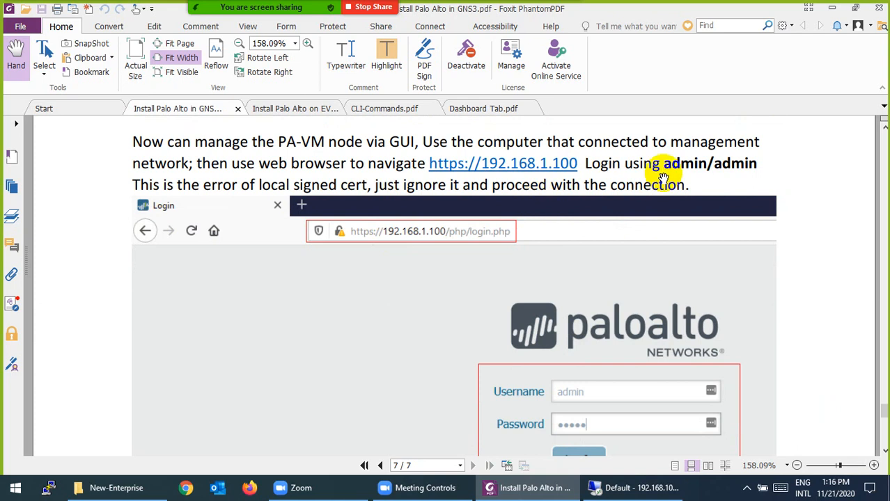
pyautogui.scroll(-8, 522, 184)
pyautogui.scroll(-8, 487, 239)
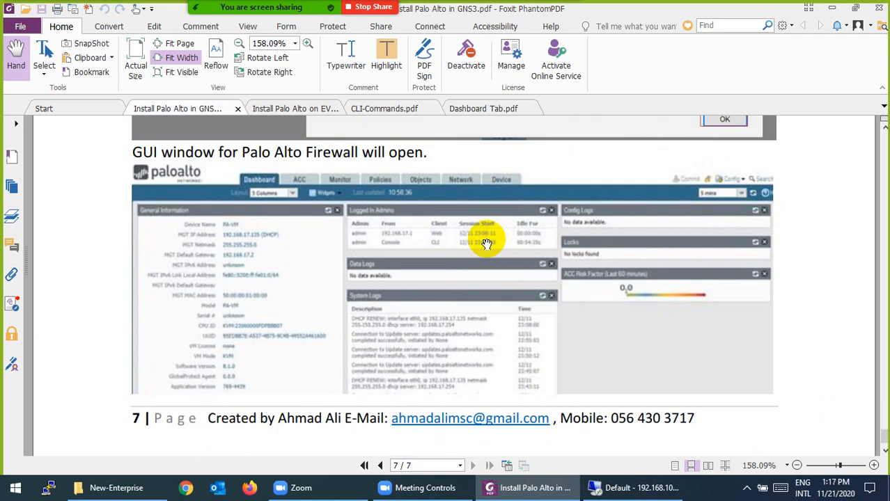
pyautogui.click(516, 496)
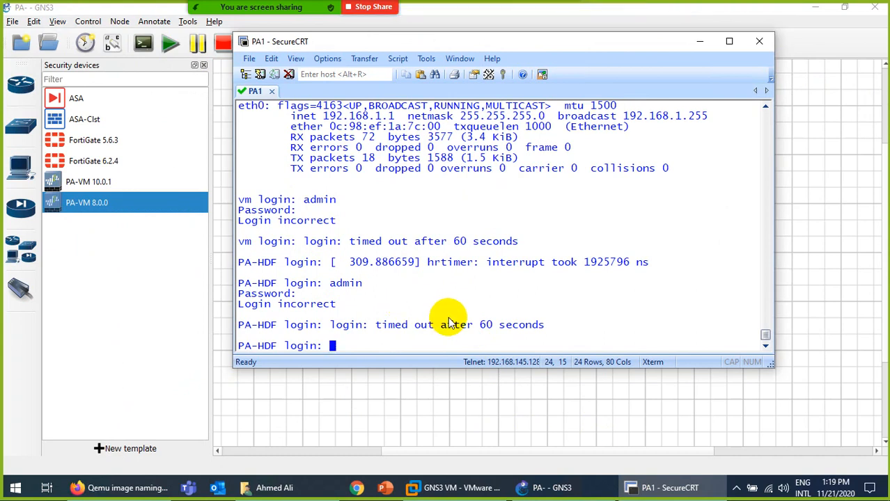
# Log in to PA1's console as admin, retrying after the interrupted prompt, until it requests the old password.
pyautogui.write('admin')
pyautogui.press('Return')
pyautogui.write('admin')
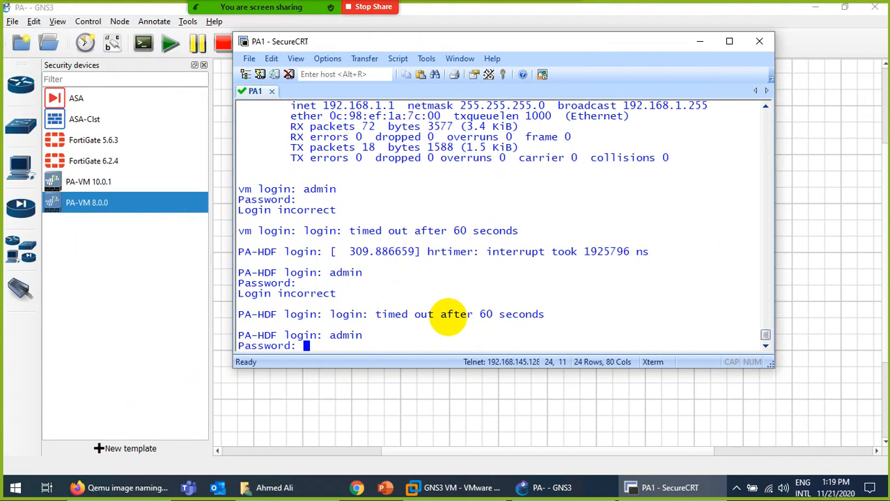
pyautogui.press('Return')
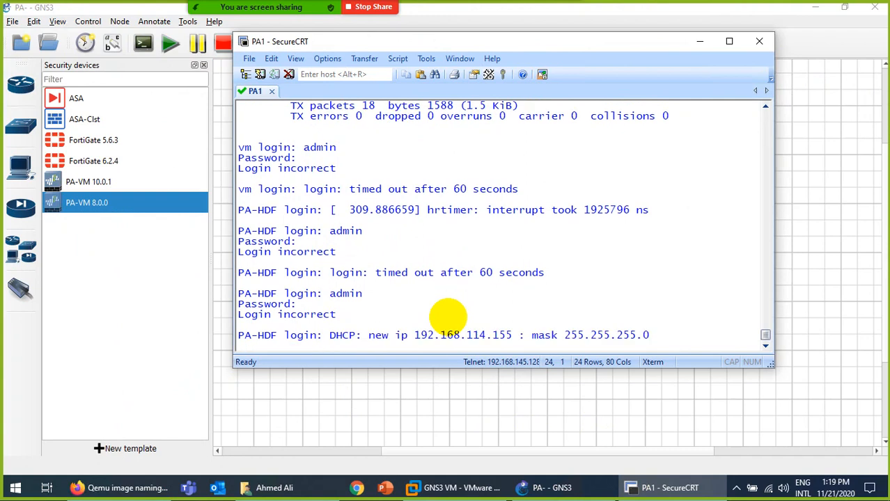
pyautogui.press('Return')
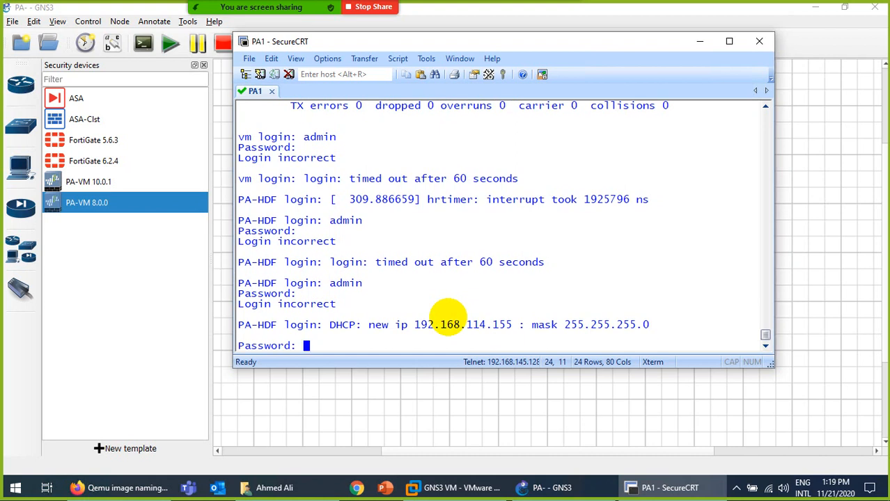
pyautogui.press('Return')
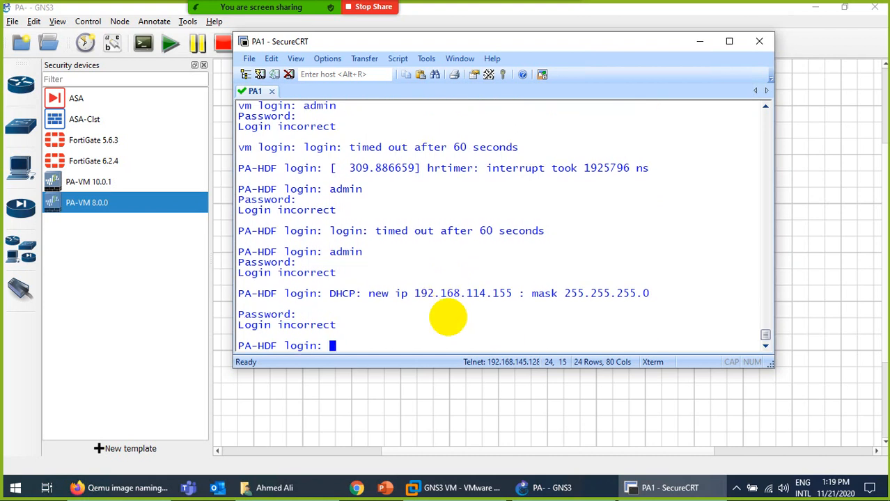
pyautogui.write('admin')
pyautogui.press('Return')
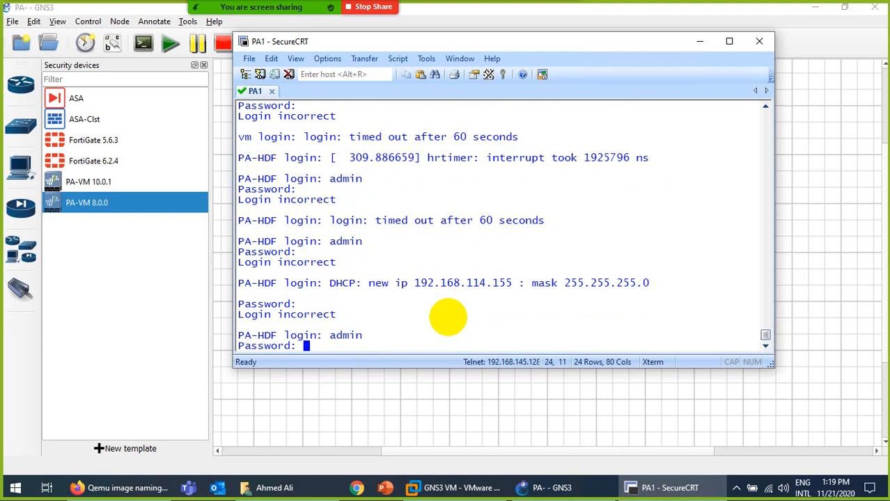
pyautogui.press('Return')
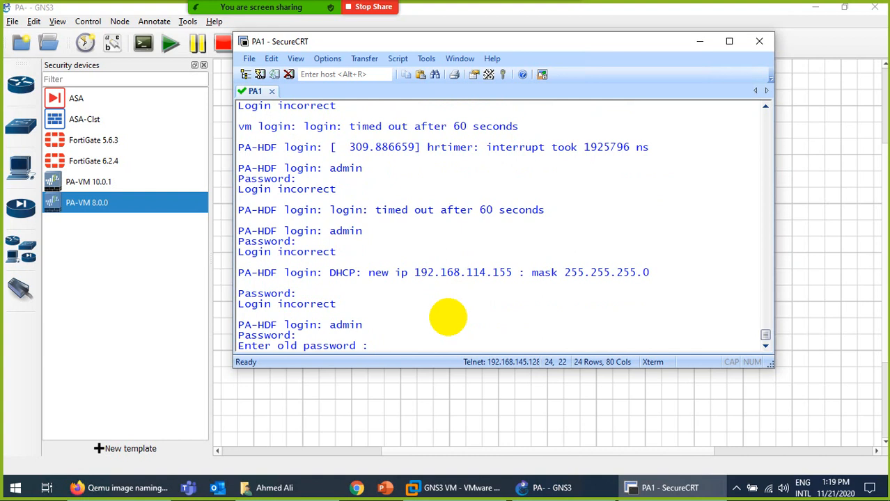
# Change the admin password at the console, logging in again and re-entering old, new and confirm passwords.
pyautogui.press('Return')
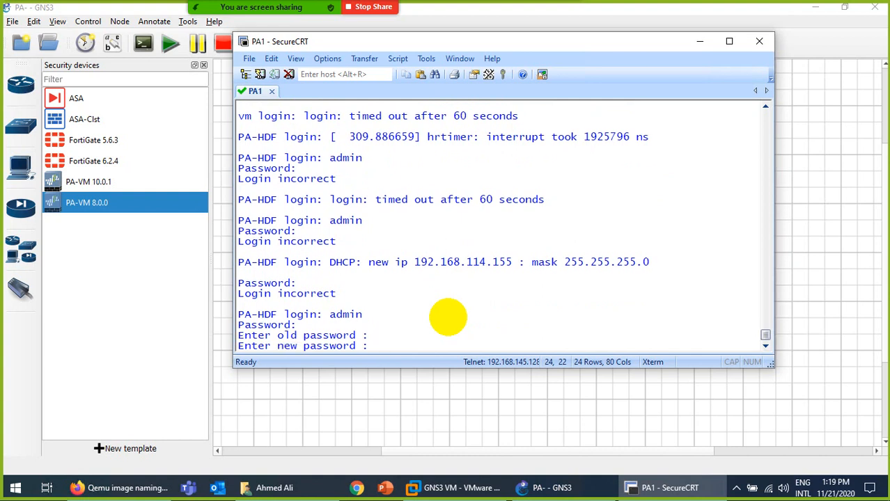
pyautogui.press('Return')
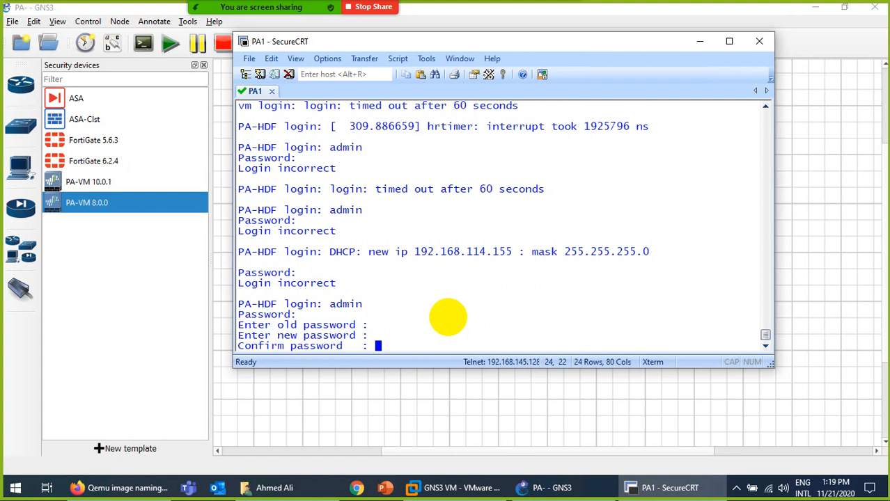
pyautogui.press('Return')
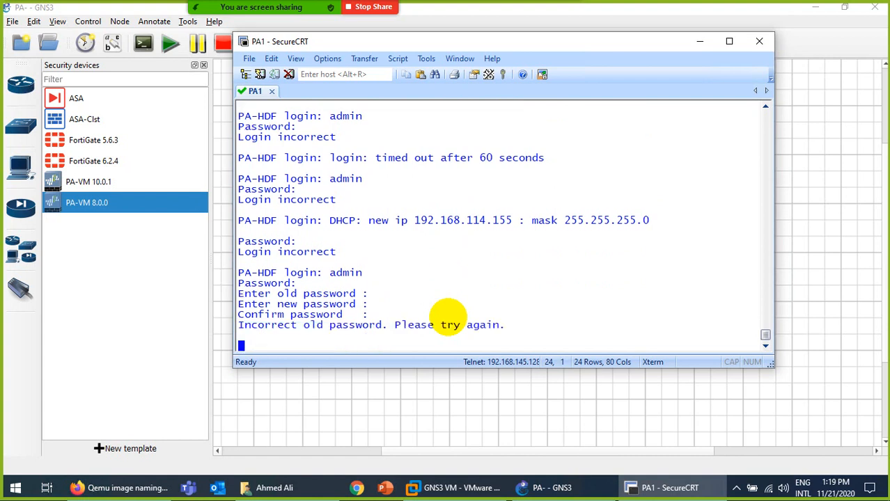
pyautogui.write('admin')
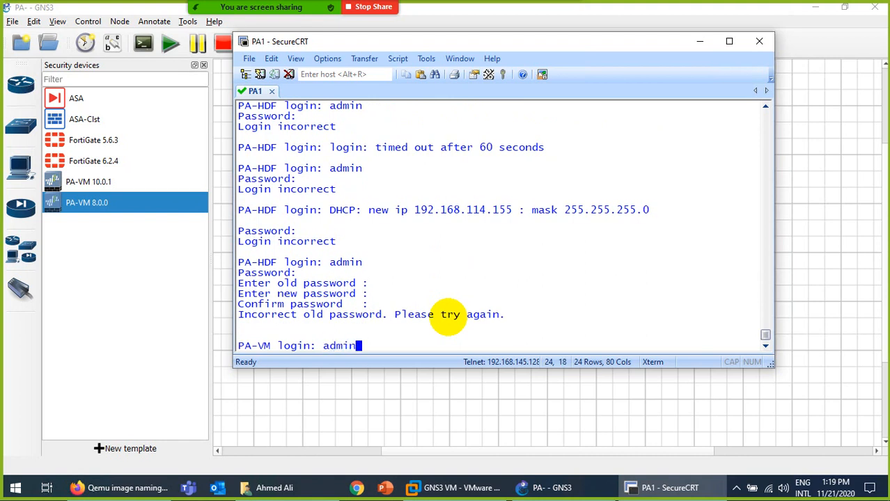
pyautogui.press('Return')
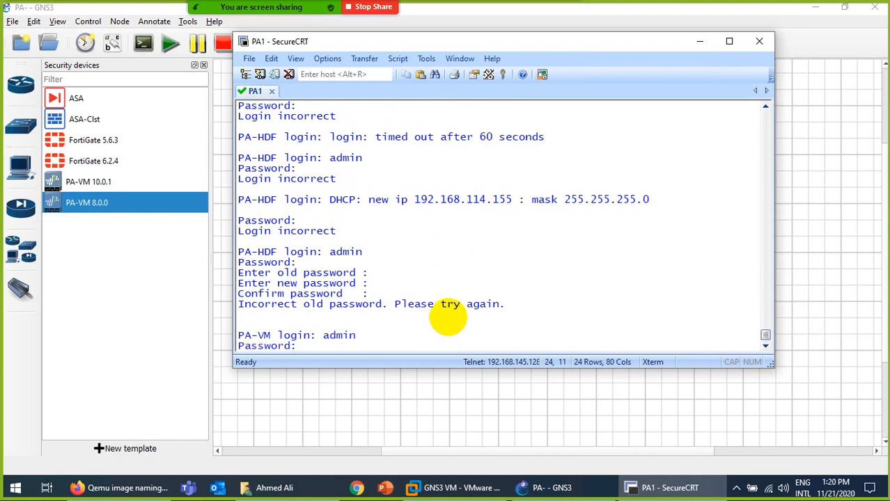
pyautogui.press('Return')
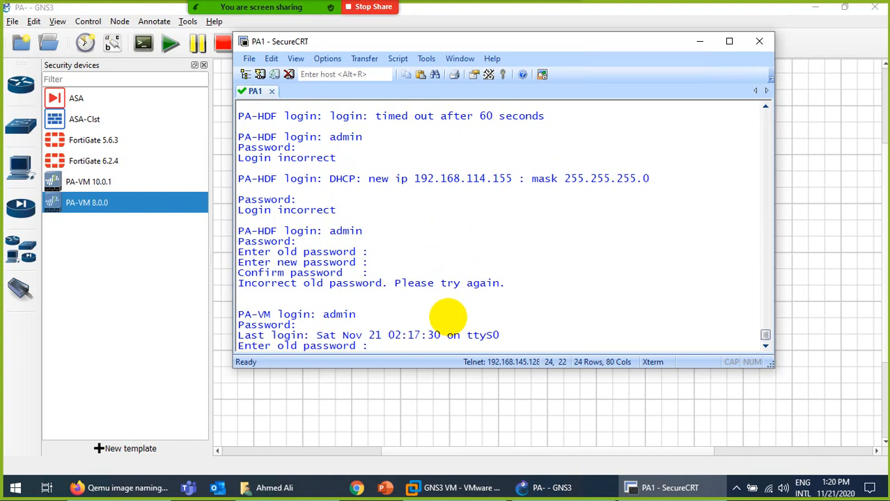
pyautogui.press('Return')
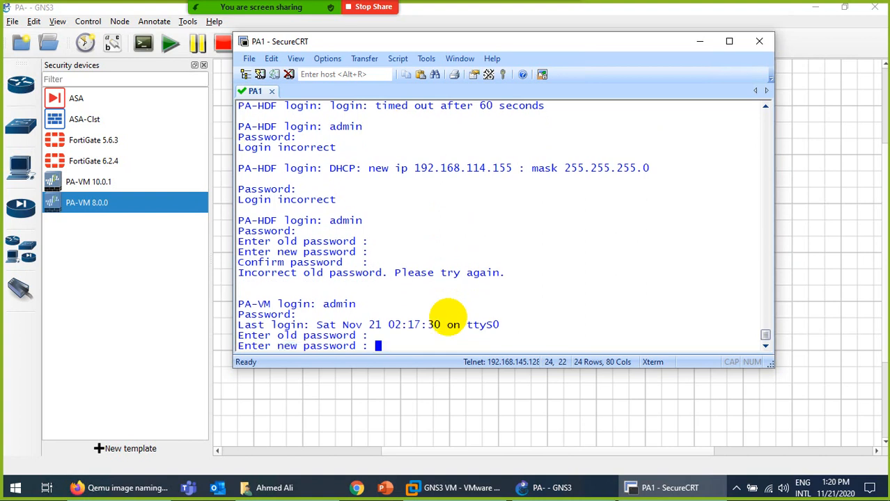
pyautogui.press('Return')
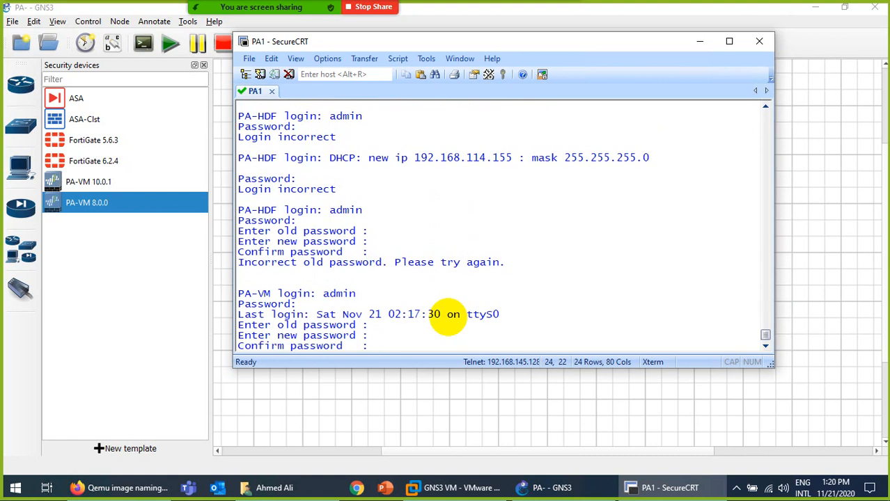
pyautogui.press('Return')
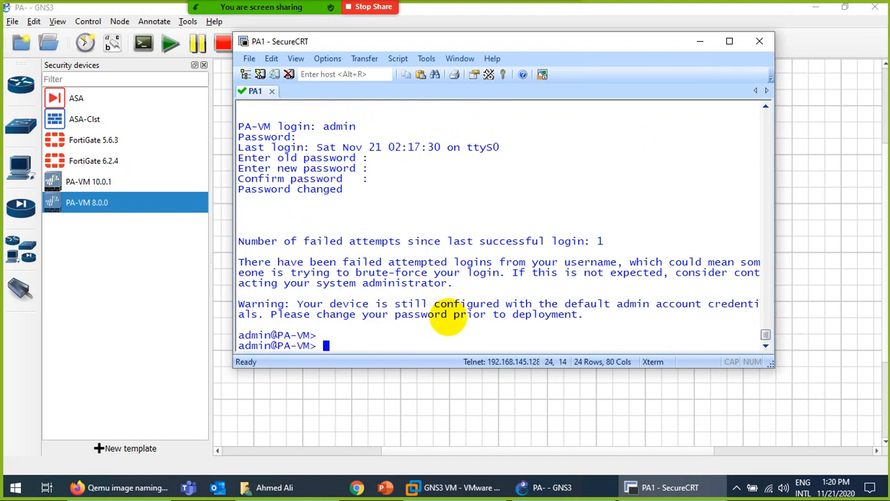
# Run 'show interface management' and select the management IP 192.168.114.155.
pyautogui.write('show interface management')
pyautogui.press('Return')
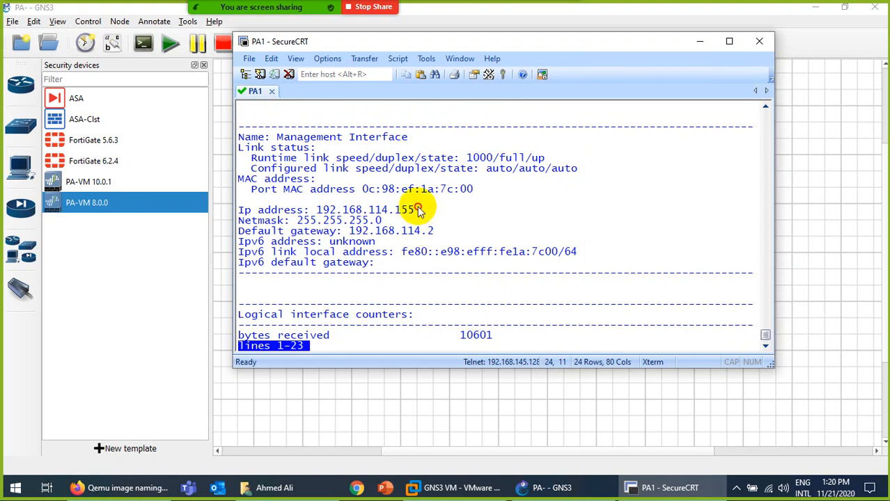
pyautogui.moveTo(416, 210); pyautogui.dragTo(317, 211)
pyautogui.hotkey('ctrl', 'c')
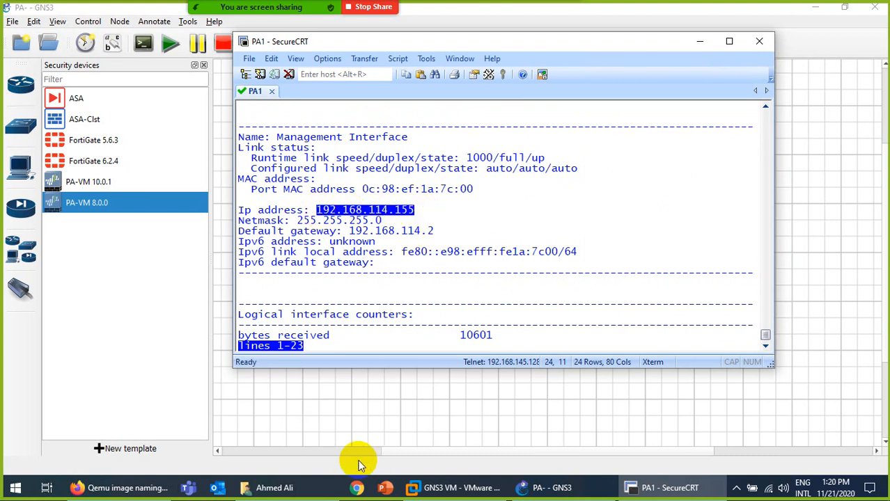
pyautogui.click(122, 488)
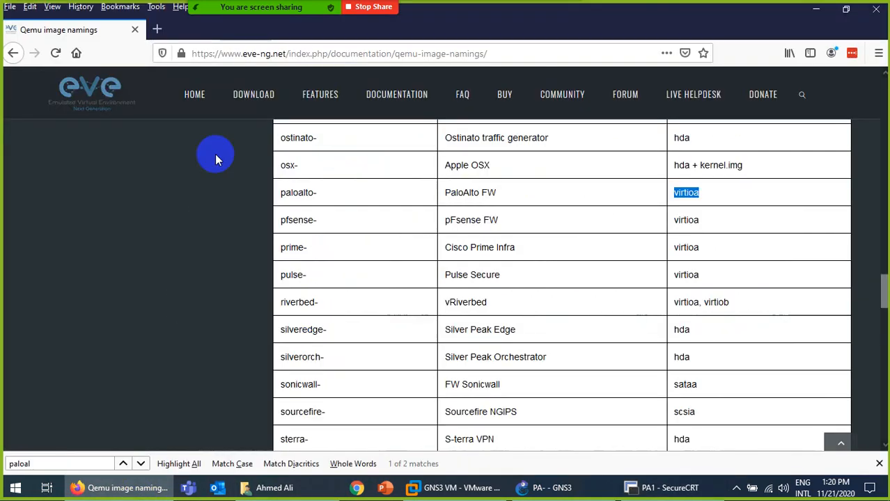
pyautogui.click(229, 56)
pyautogui.write('https://')
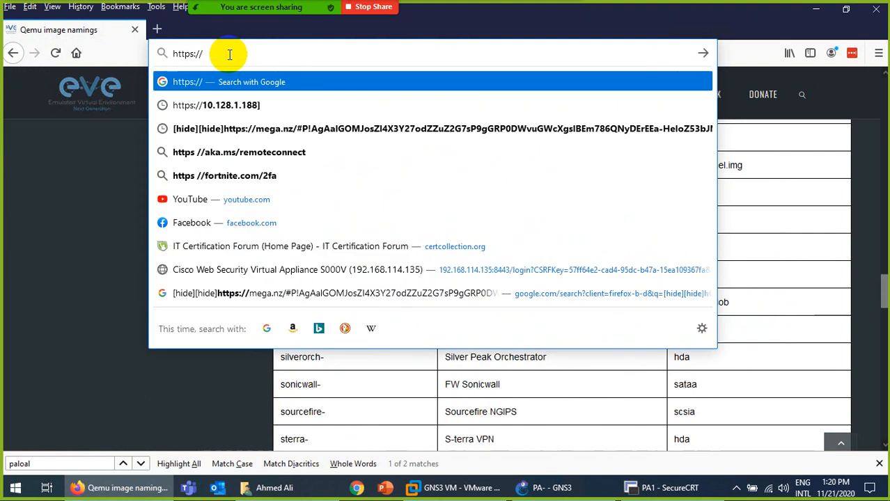
pyautogui.hotkey('ctrl', 'v')
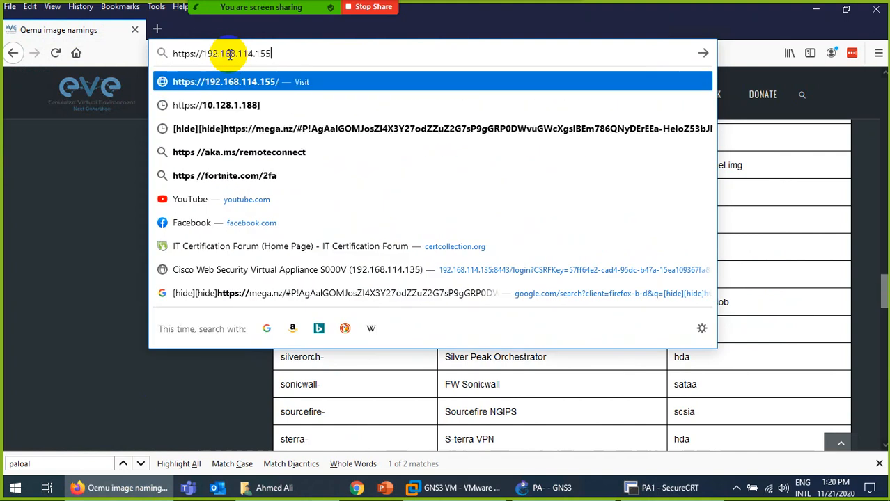
pyautogui.press('Return')
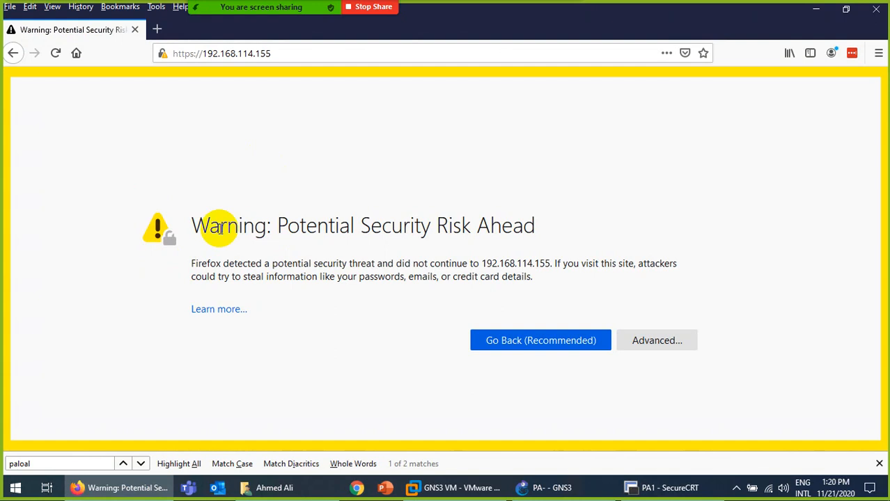
pyautogui.click(640, 341)
pyautogui.scroll(-3, 258, 318)
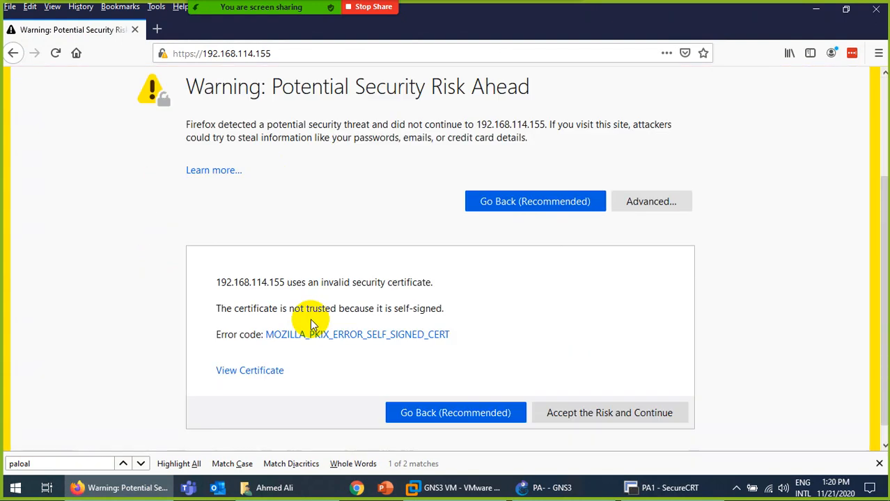
pyautogui.click(580, 394)
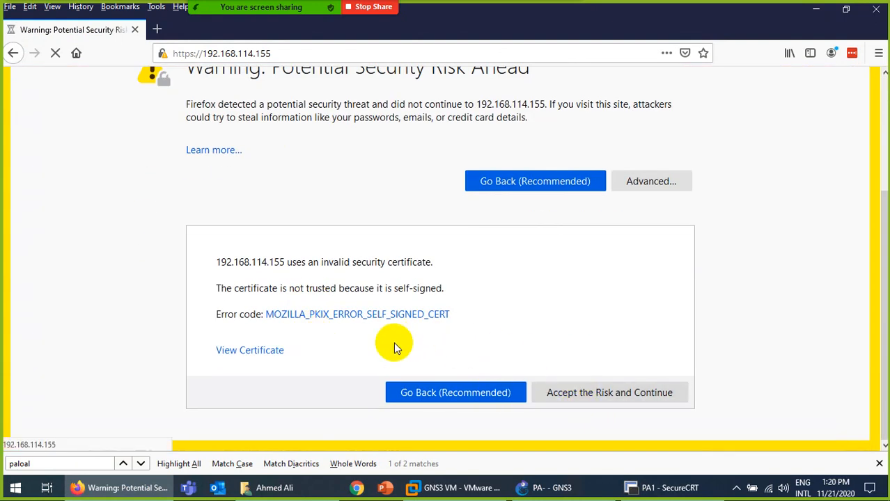
pyautogui.click(606, 391)
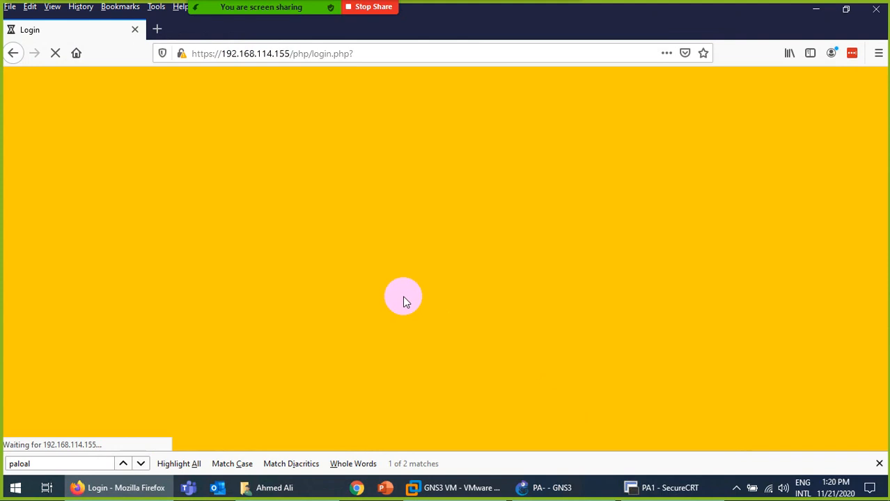
# Sign in to the firewall's web login as admin with the default password, declining to save the login.
pyautogui.click(353, 237)
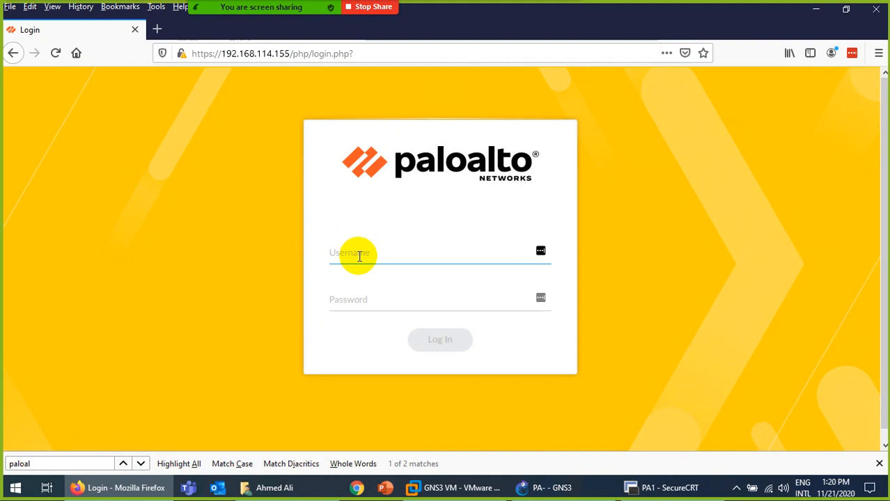
pyautogui.write('admin')
pyautogui.press('Tab')
pyautogui.write('adm')
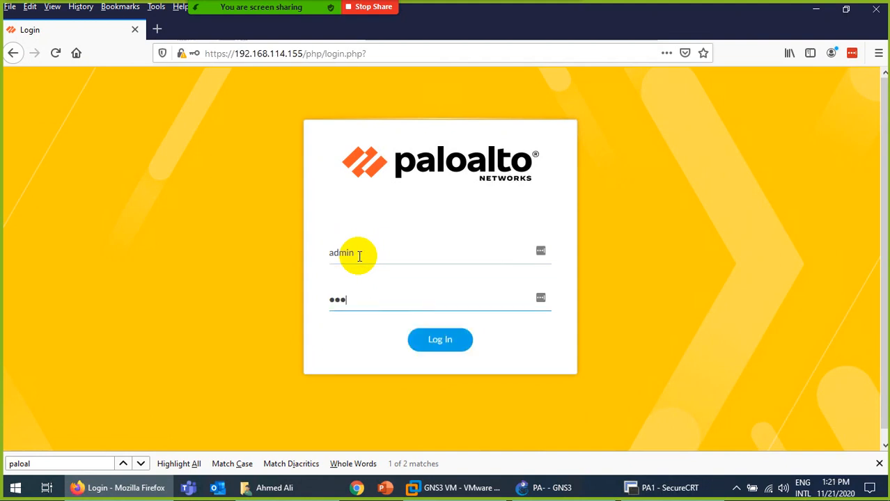
pyautogui.write('in')
pyautogui.press('Return')
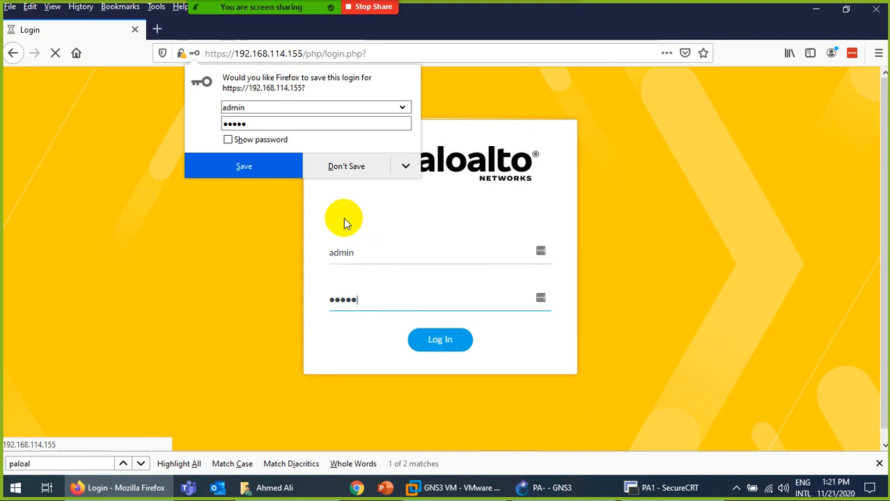
pyautogui.click(332, 165)
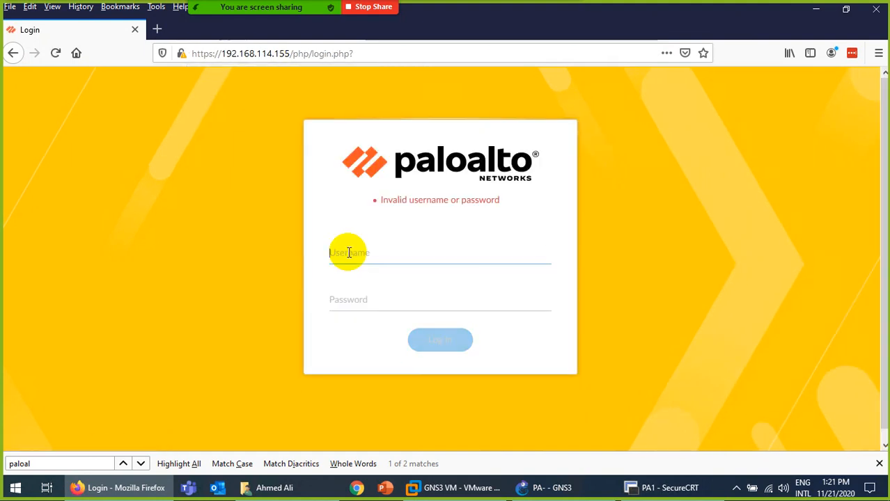
pyautogui.write('admi')
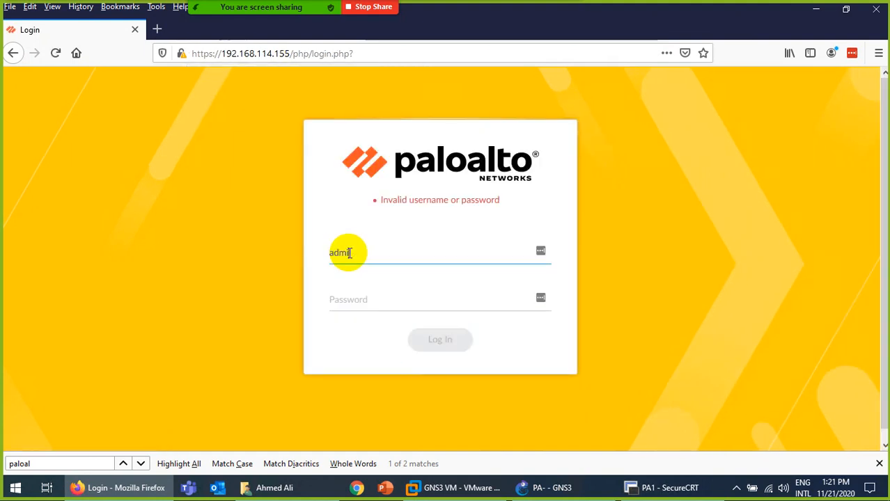
pyautogui.write('n')
pyautogui.press('Tab')
pyautogui.write('ad')
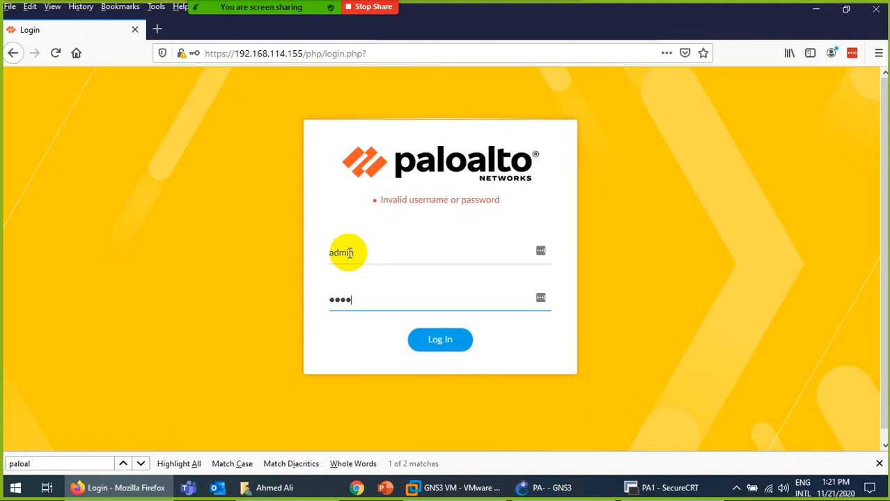
pyautogui.click(441, 340)
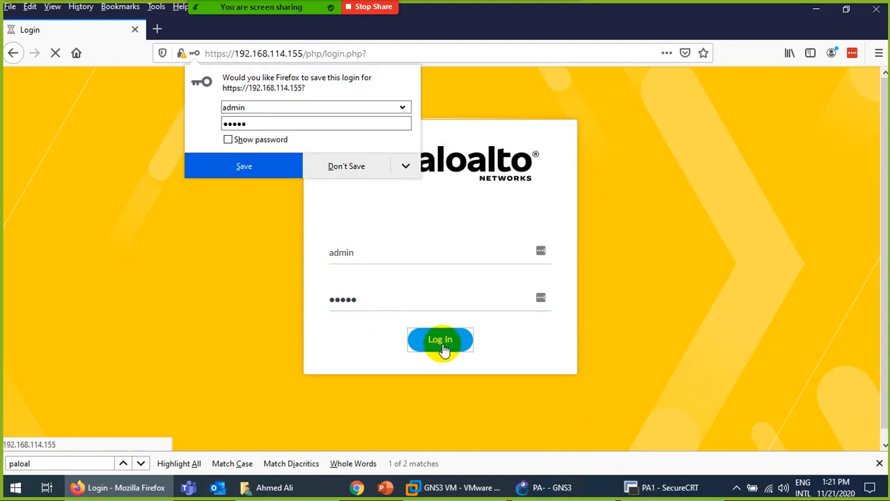
pyautogui.click(331, 166)
# Try signing in as admin with the new console password, resubmitting while the page loads.
pyautogui.write('admin')
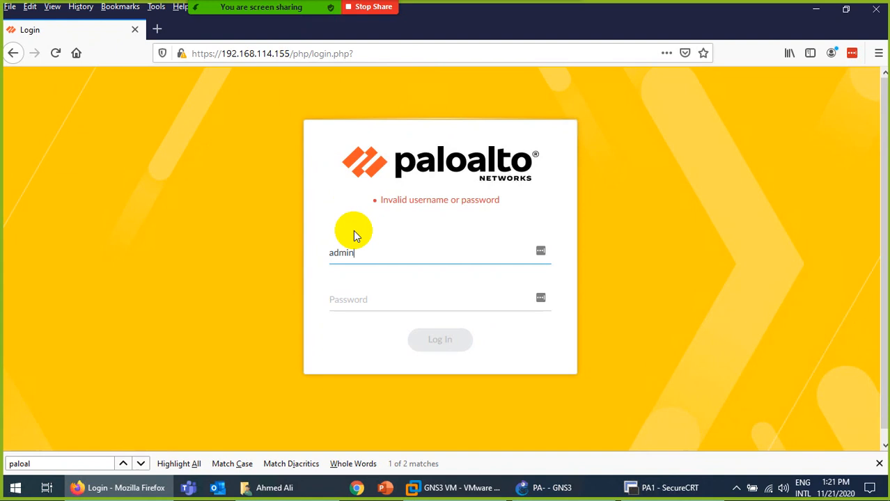
pyautogui.press('Tab')
pyautogui.write('admin12')
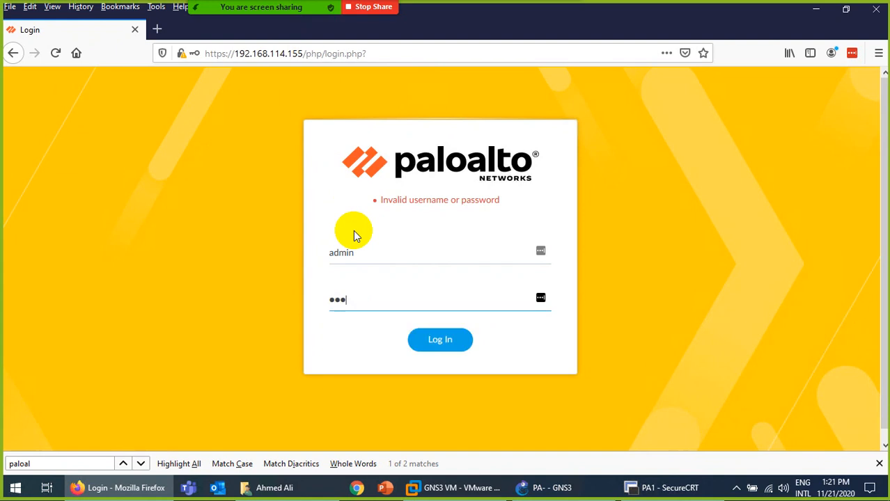
pyautogui.write('34')
pyautogui.press('Return')
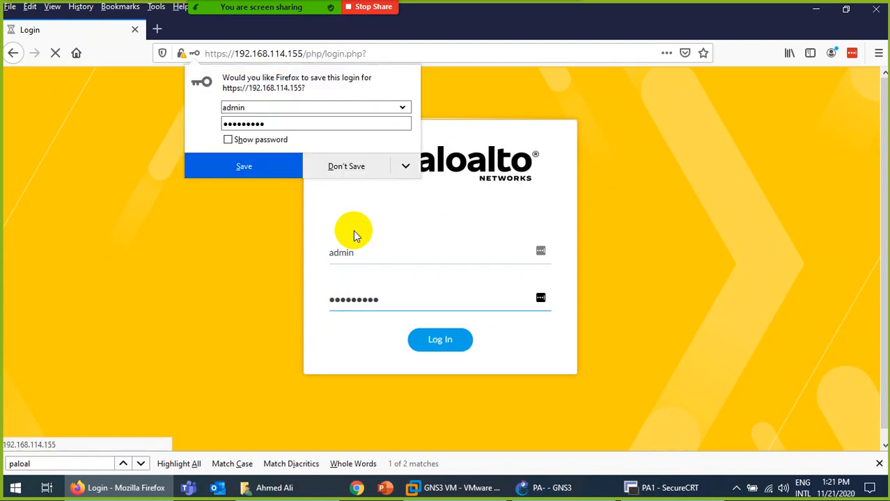
pyautogui.click(352, 172)
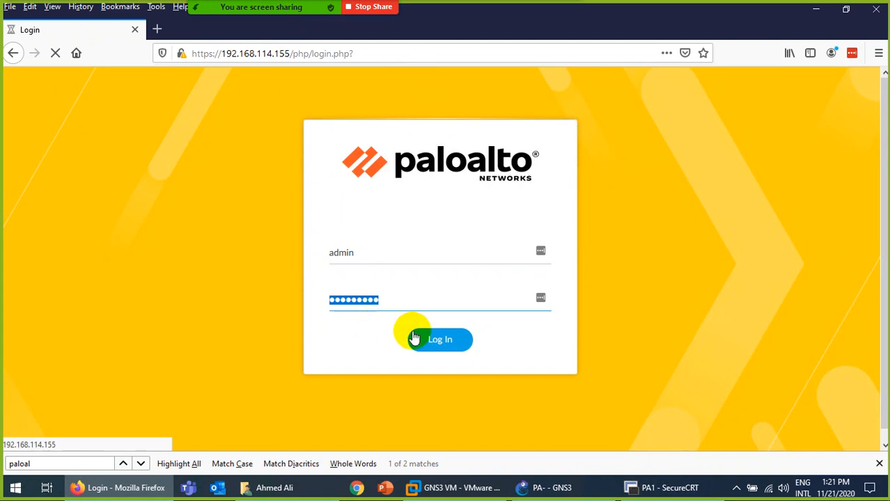
pyautogui.click(440, 343)
pyautogui.click(440, 341)
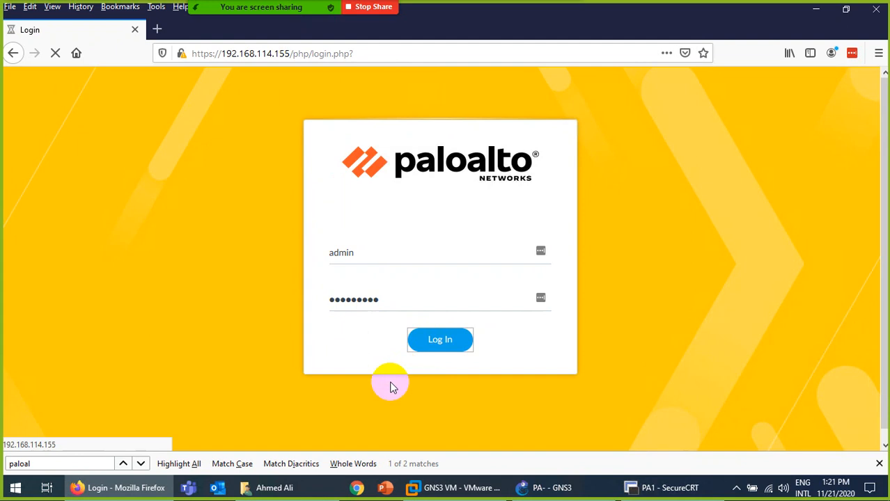
pyautogui.click(436, 345)
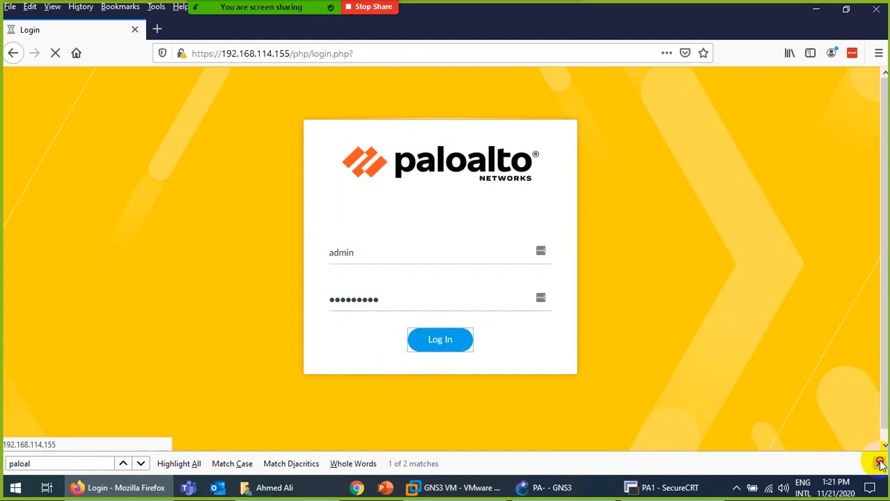
# Close the Find bar and sign in again with the default admin credentials, declining to save them.
pyautogui.click(879, 462)
pyautogui.click(469, 355)
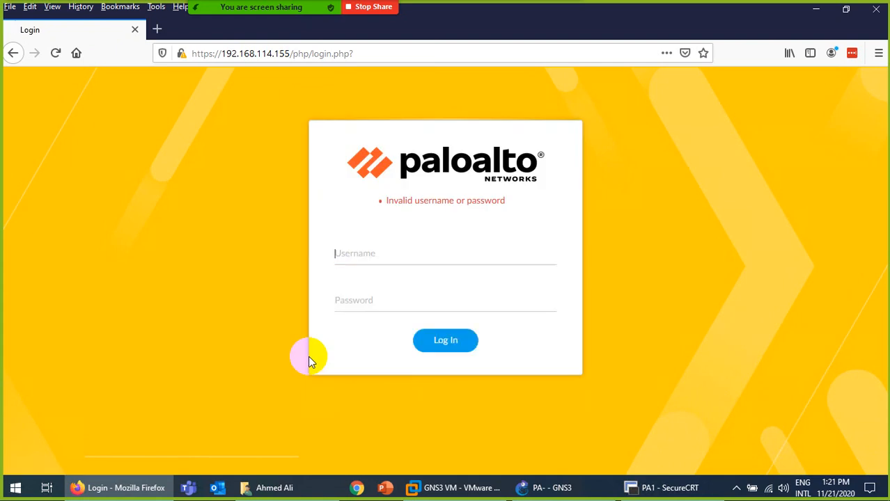
pyautogui.write('admin')
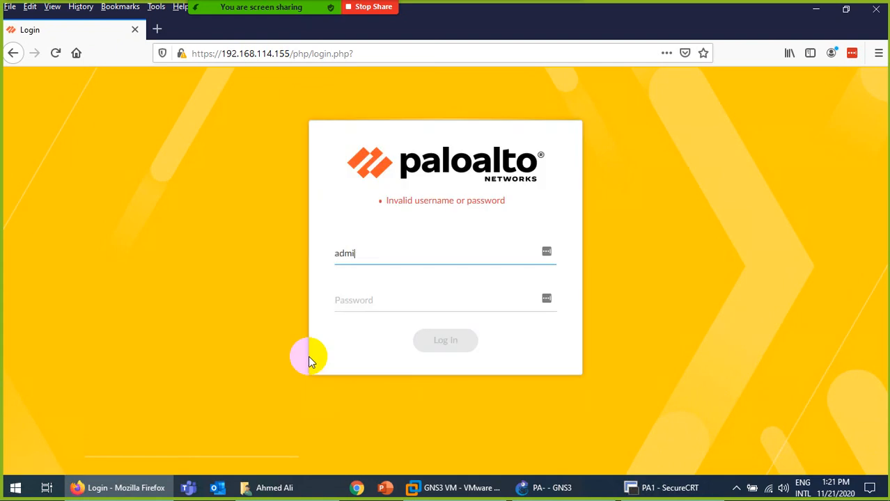
pyautogui.press('Tab')
pyautogui.write('admin')
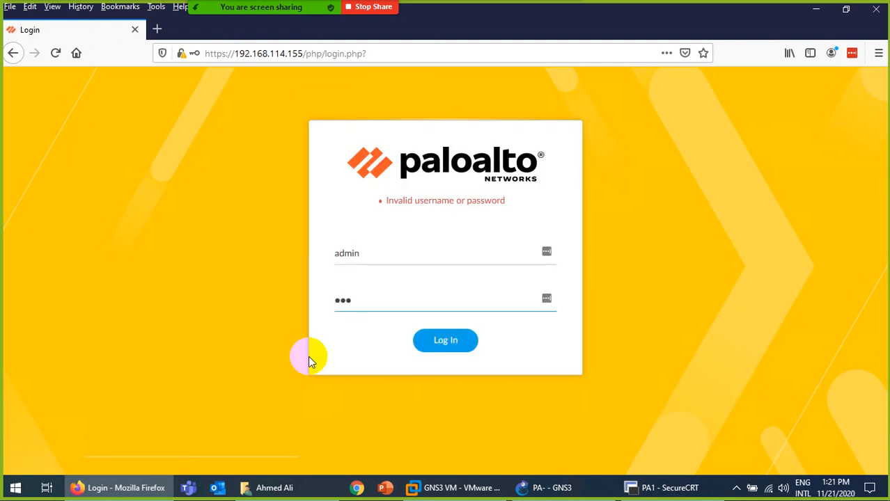
pyautogui.press('Return')
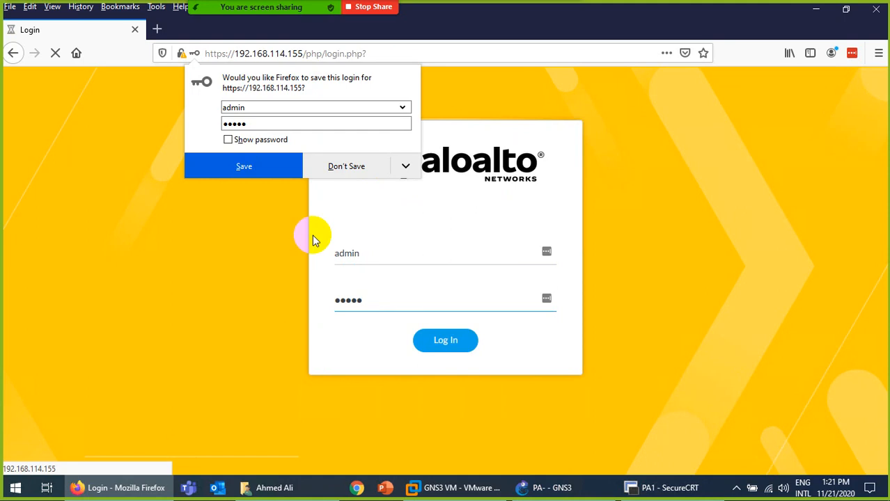
pyautogui.click(340, 165)
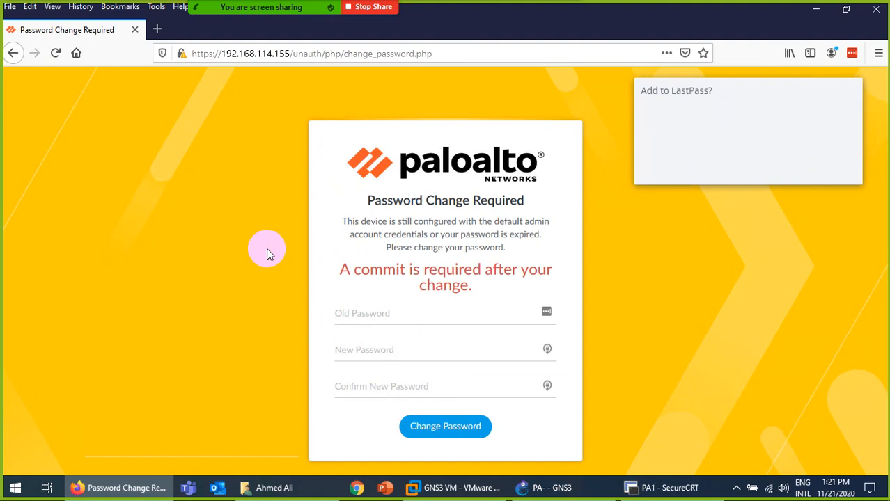
# Replace the default admin password with a new one, declining Firefox's offer to save it.
pyautogui.click(387, 314)
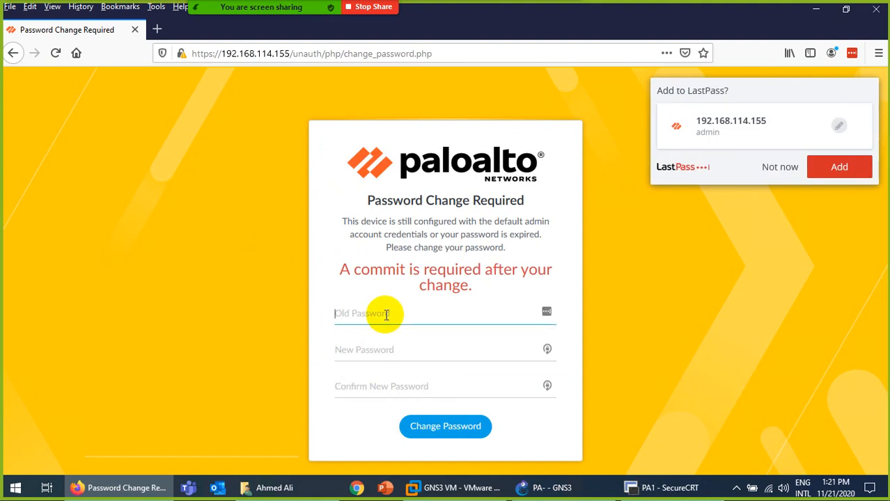
pyautogui.write('admin')
pyautogui.press('Tab')
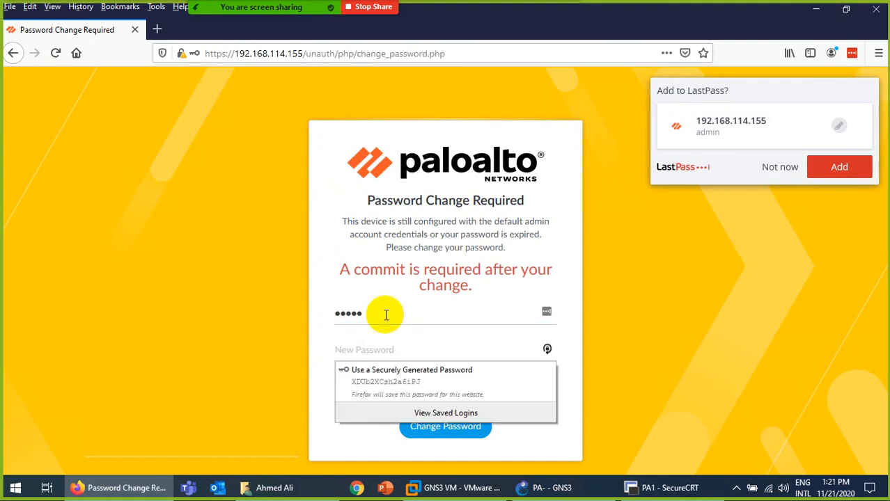
pyautogui.write('pa')
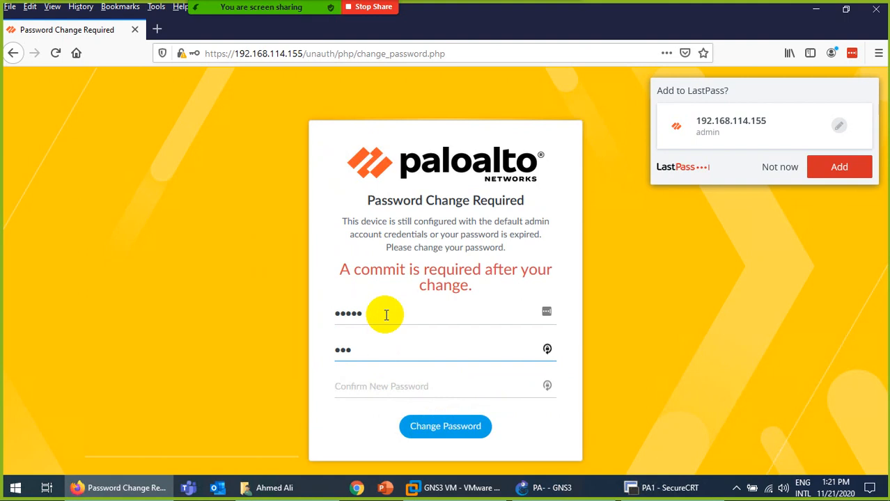
pyautogui.write('•••••••')
pyautogui.press('Tab')
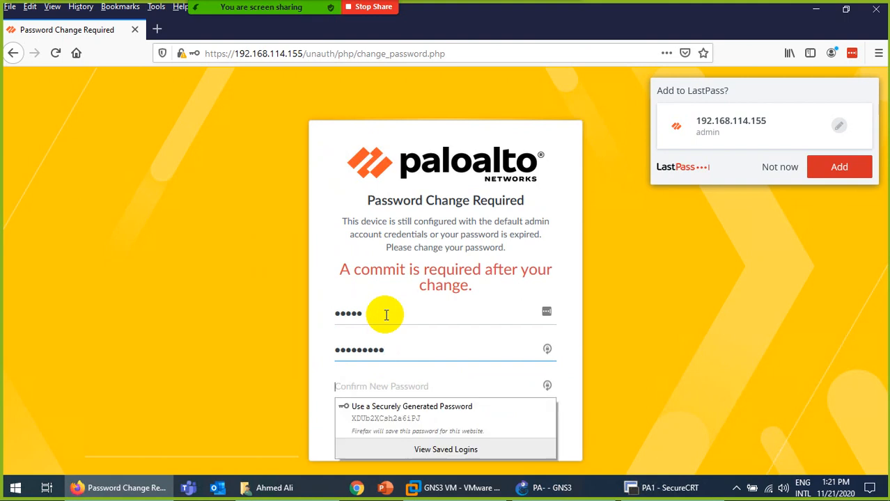
pyautogui.write('••')
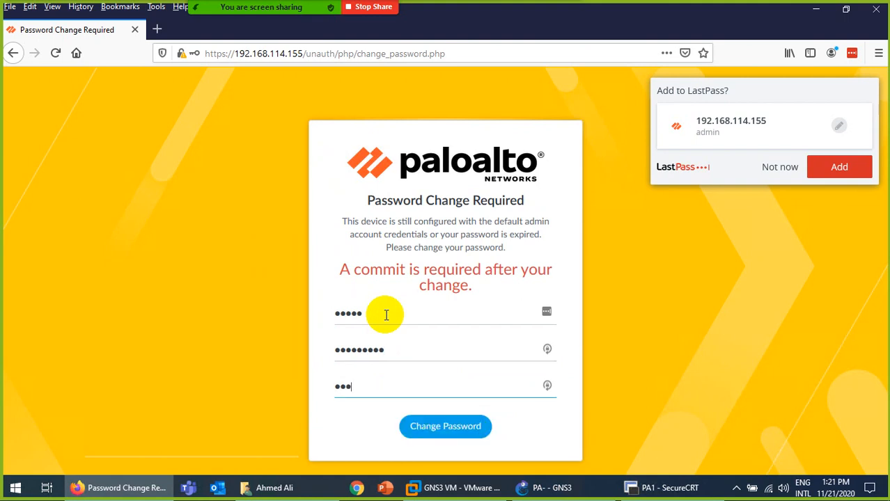
pyautogui.write('•••••••')
pyautogui.press('Return')
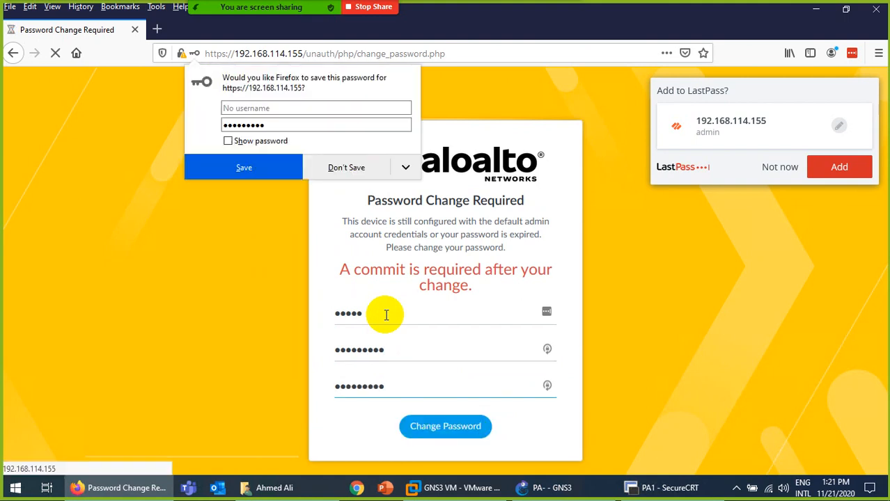
pyautogui.click(327, 167)
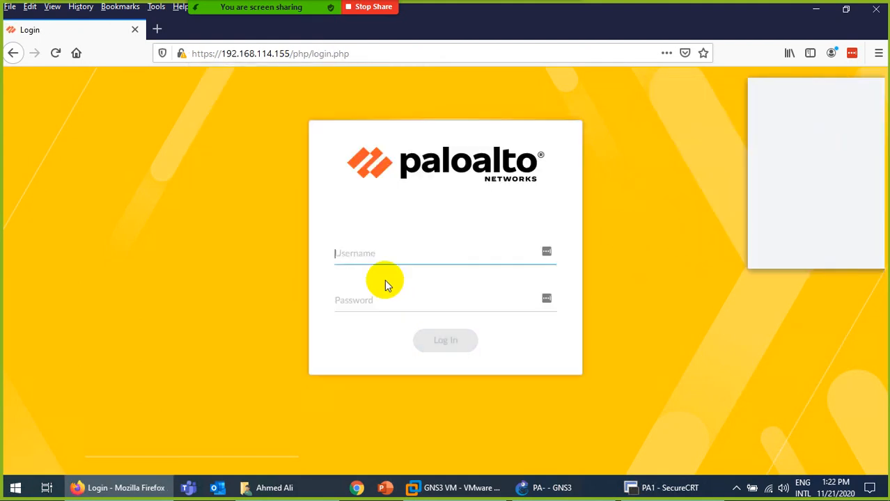
# Log in as admin with the new password, declining the Firefox and LastPass save offers.
pyautogui.write('admin')
pyautogui.press('Tab')
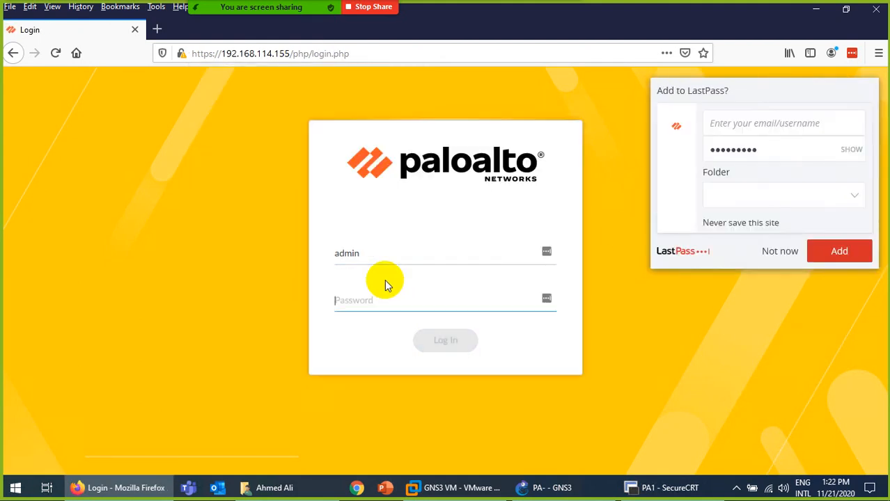
pyautogui.write('••••')
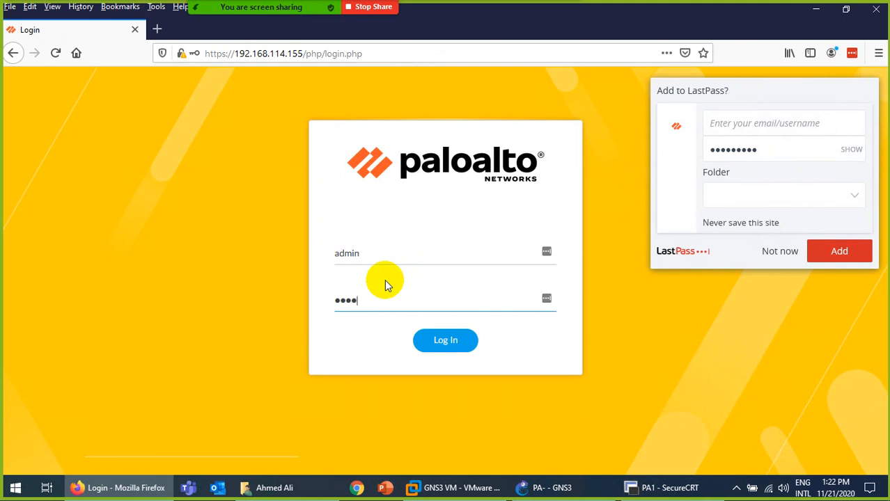
pyautogui.write('•••••')
pyautogui.press('Return')
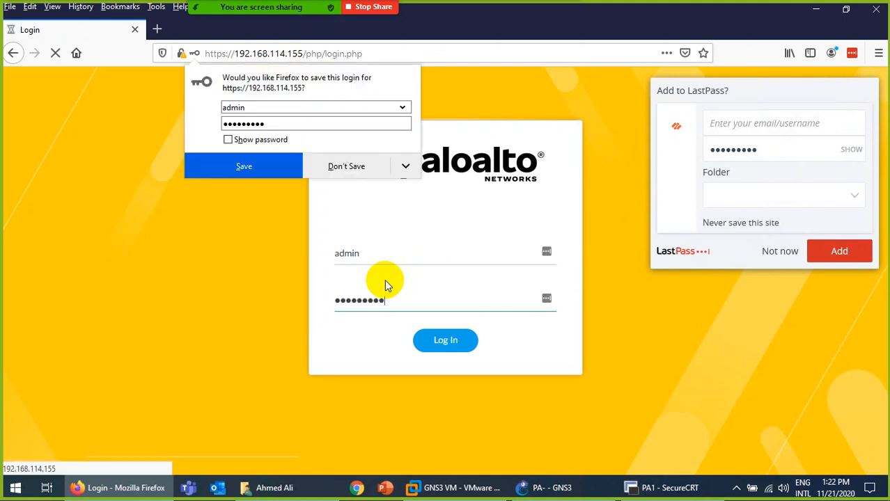
pyautogui.click(347, 166)
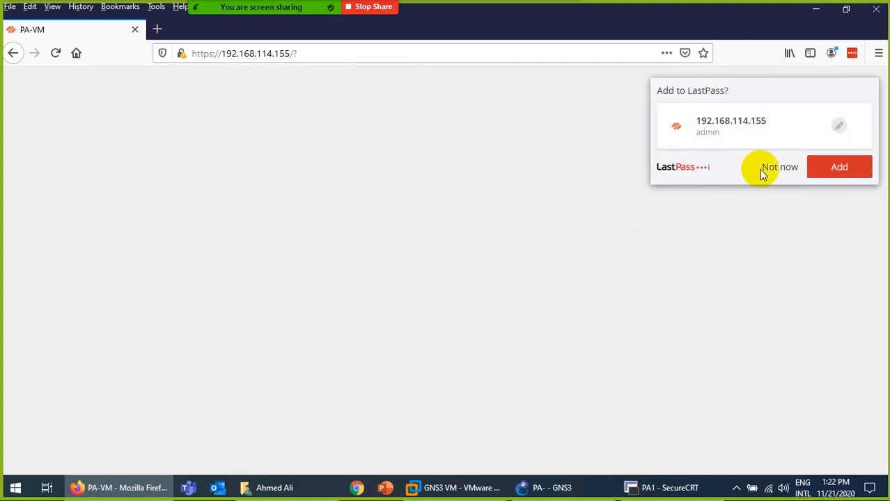
pyautogui.click(777, 169)
pyautogui.click(534, 478)
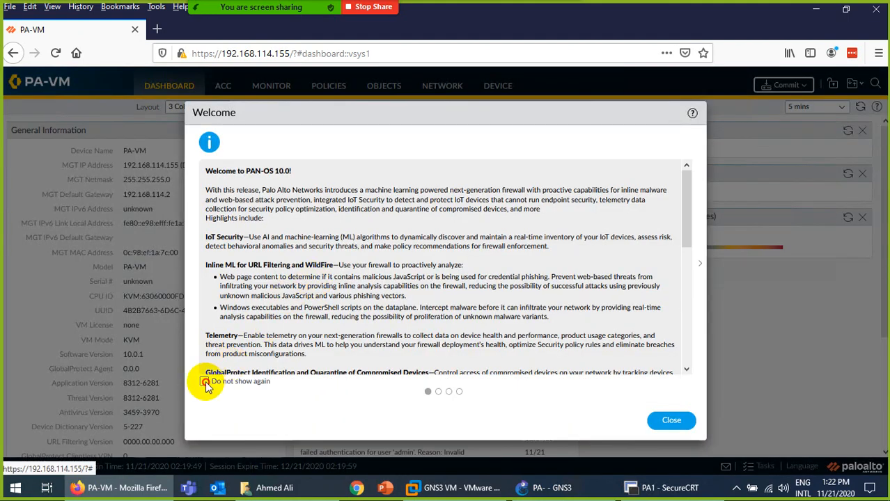
# Dismiss the Welcome and telemetry popups and highlight Software Version 10.0.1 on the dashboard.
pyautogui.click(204, 381)
pyautogui.click(671, 420)
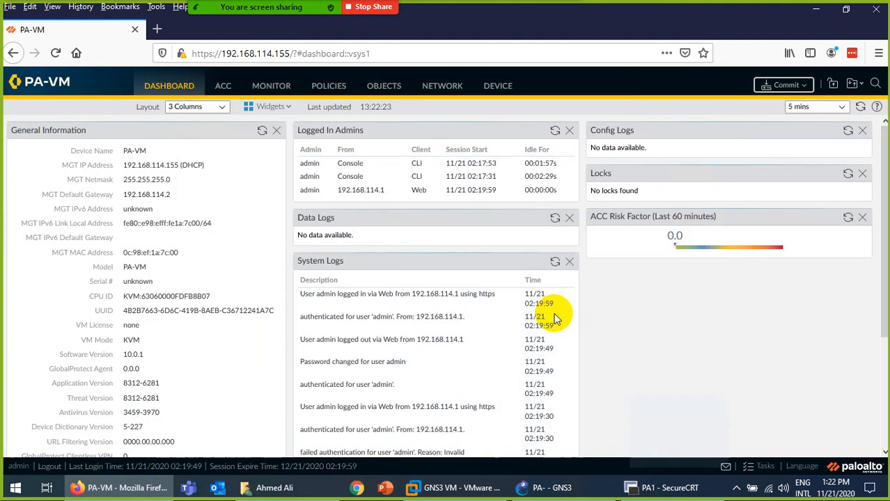
pyautogui.click(563, 334)
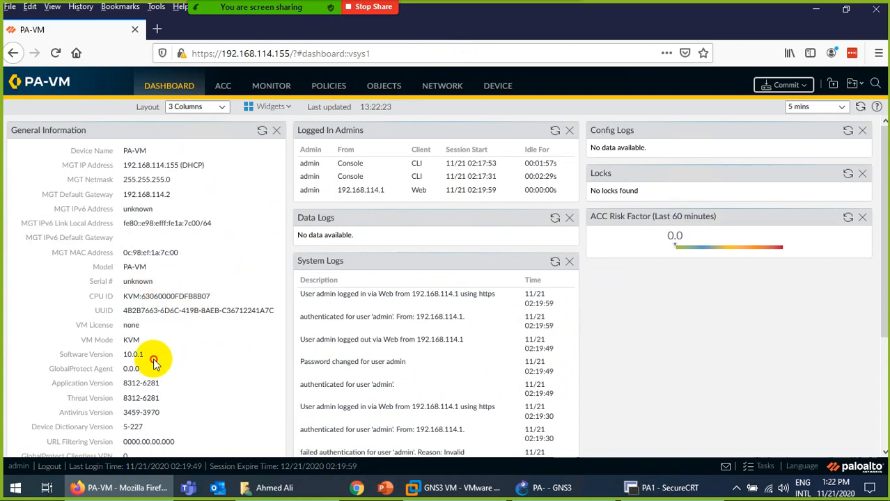
pyautogui.moveTo(154, 361); pyautogui.dragTo(89, 357)
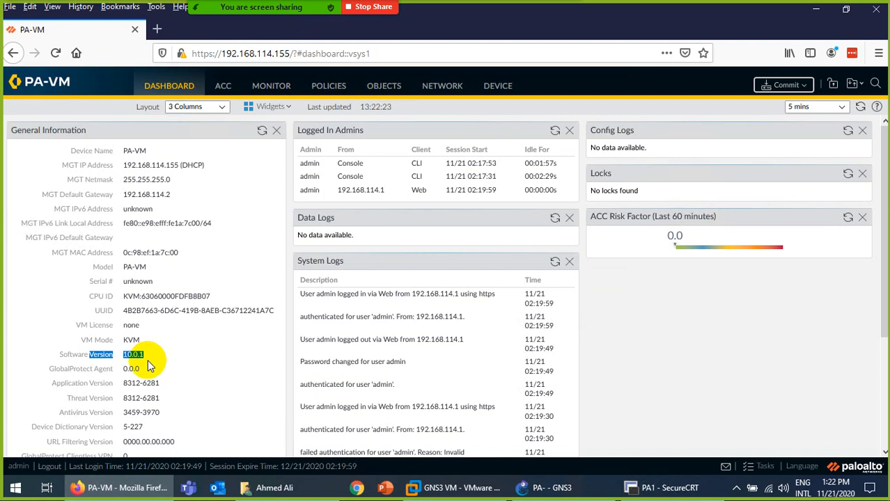
# Minimize the remote desktop session and bring the Palo Alto install guide PDF forward.
pyautogui.moveTo(542, 4)
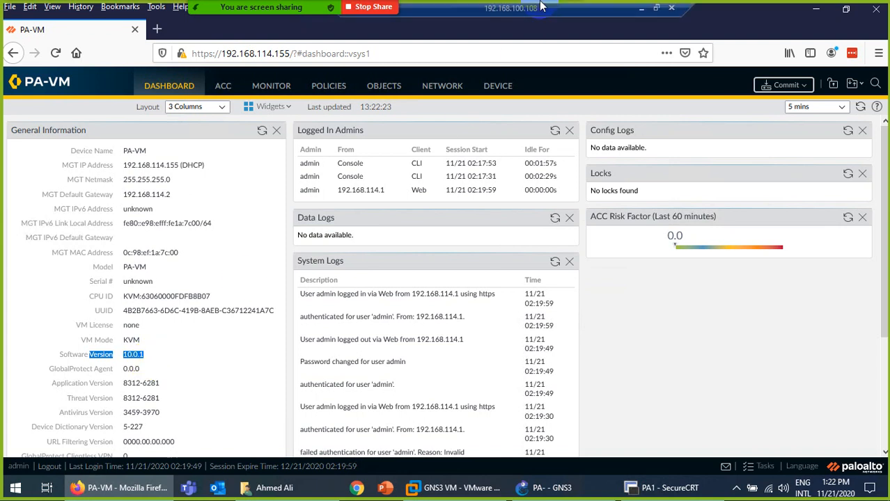
pyautogui.click(641, 10)
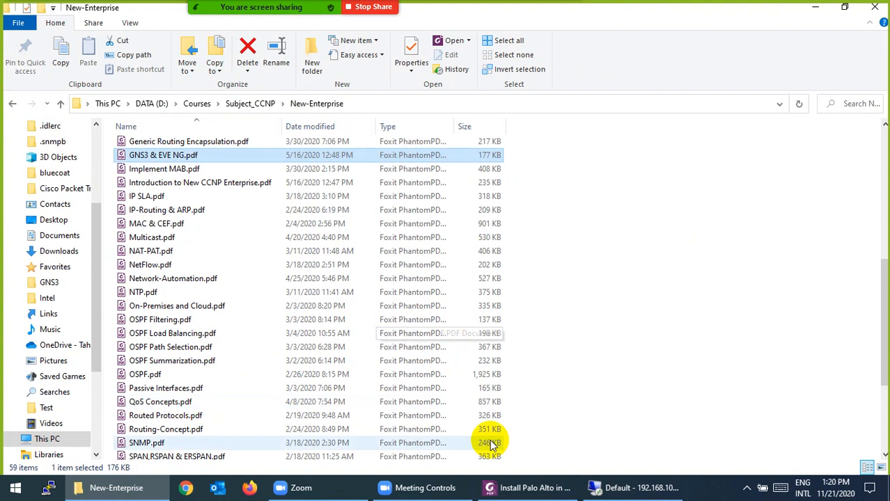
pyautogui.click(522, 488)
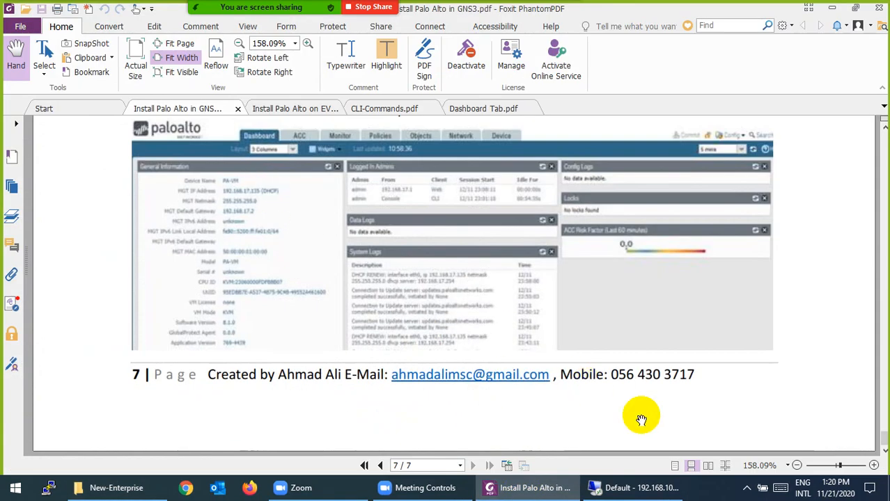
pyautogui.click(746, 484)
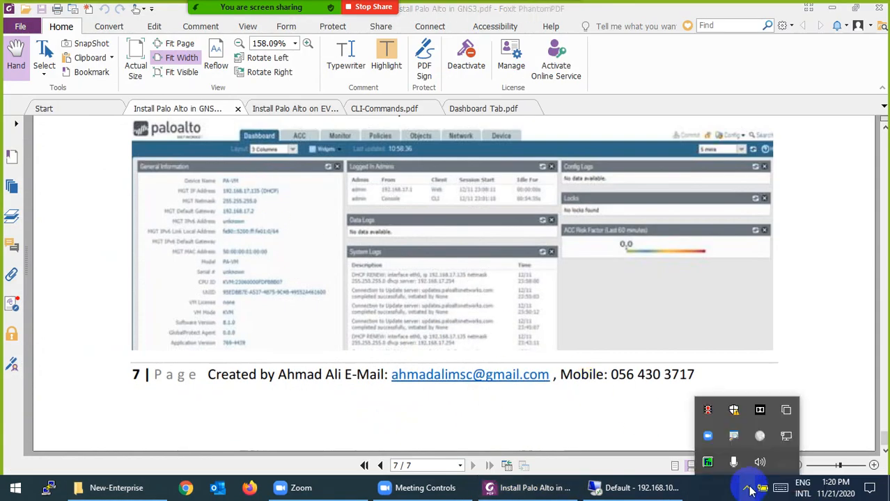